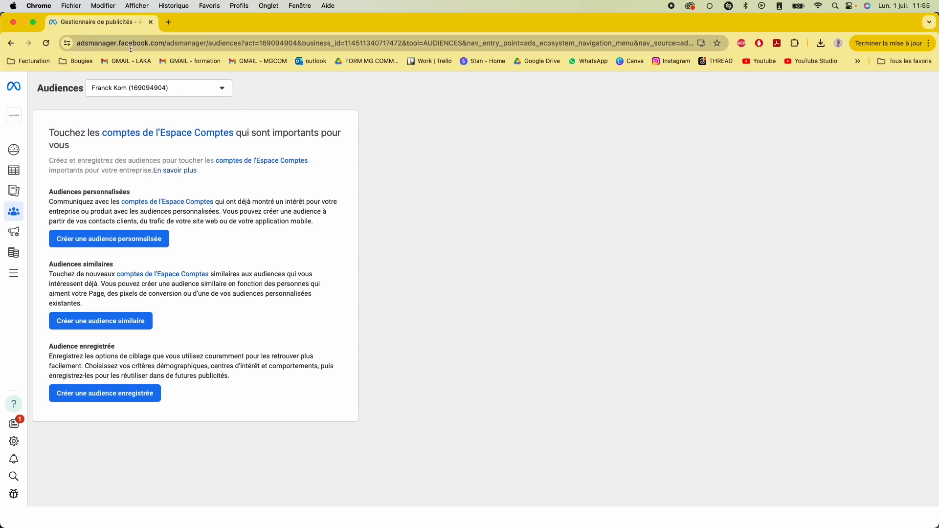
# Step: Examine the three audience types offered in the Audiences section: custom, similar and saved audiences
pyautogui.moveTo(25, 220)
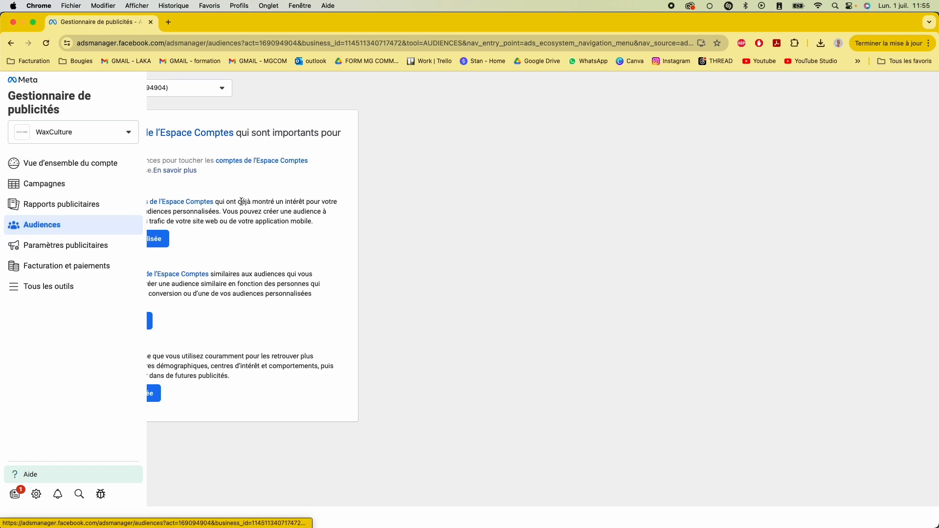
pyautogui.moveTo(13, 192)
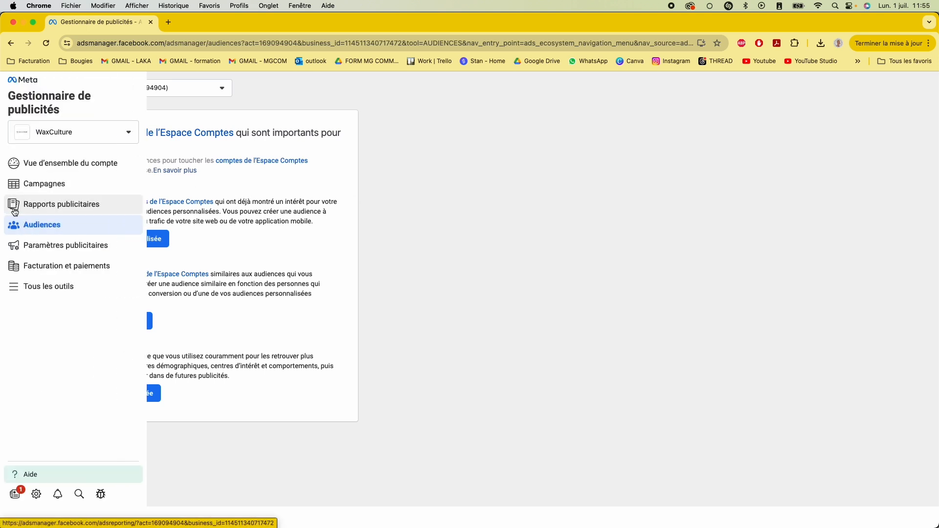
pyautogui.click(75, 228)
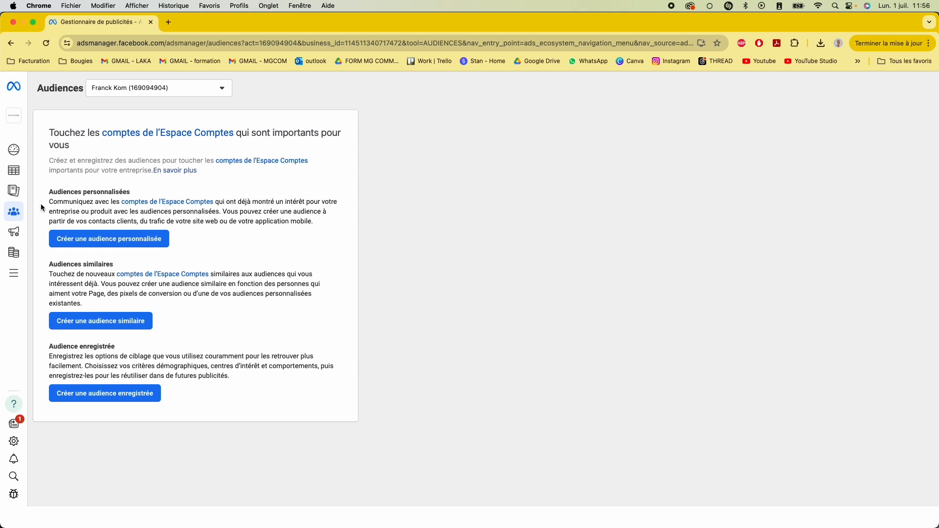
pyautogui.moveTo(50, 192); pyautogui.dragTo(132, 198)
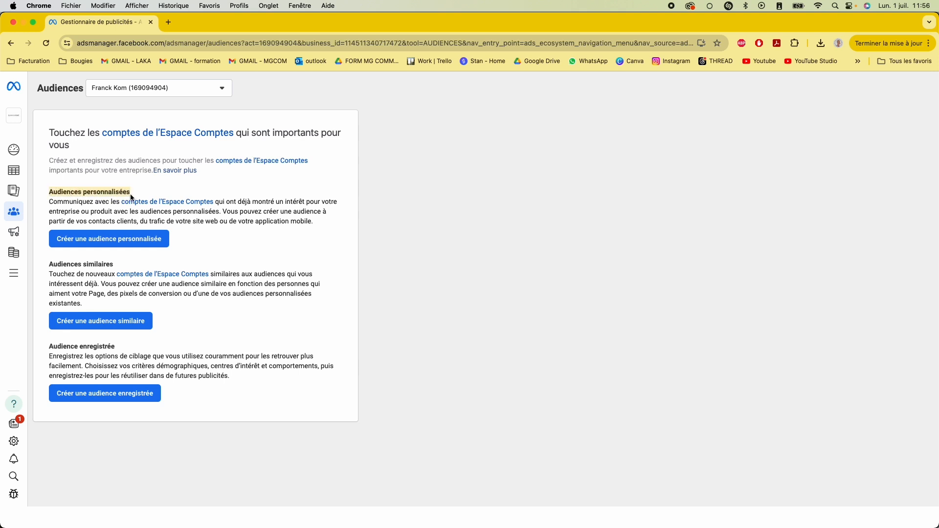
pyautogui.moveTo(49, 264); pyautogui.dragTo(116, 266)
pyautogui.moveTo(49, 346); pyautogui.dragTo(154, 349)
pyautogui.click(156, 351)
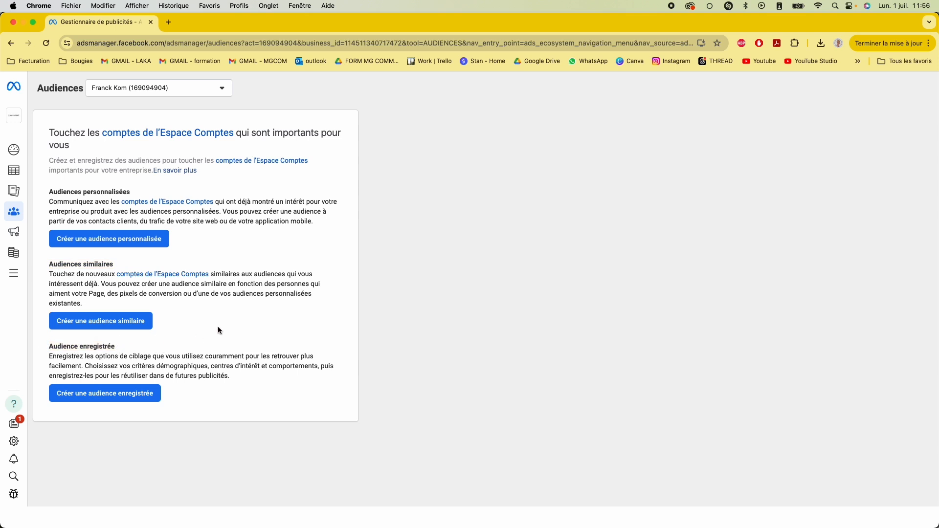
# Step: Start a new saved audience and name it "Vêtements enfants été 2024"
pyautogui.click(113, 398)
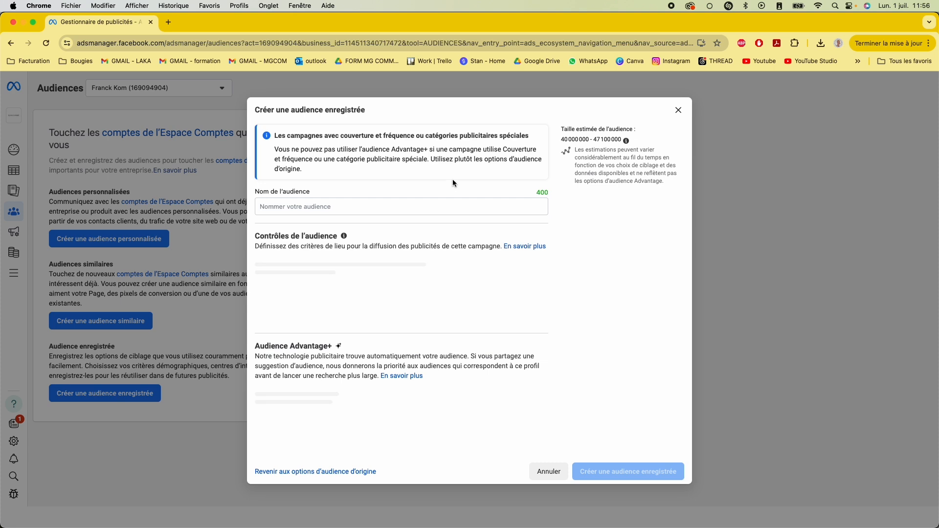
pyautogui.click(382, 198)
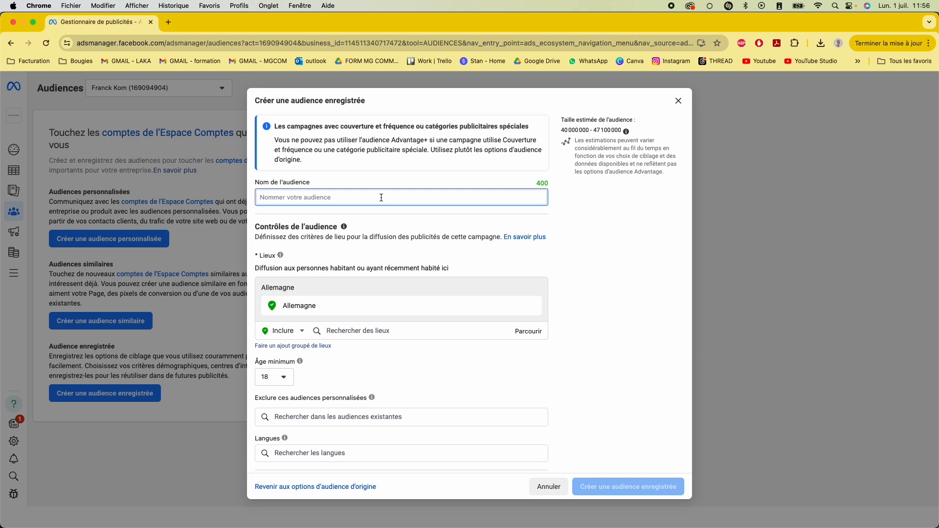
pyautogui.write('Vêteme')
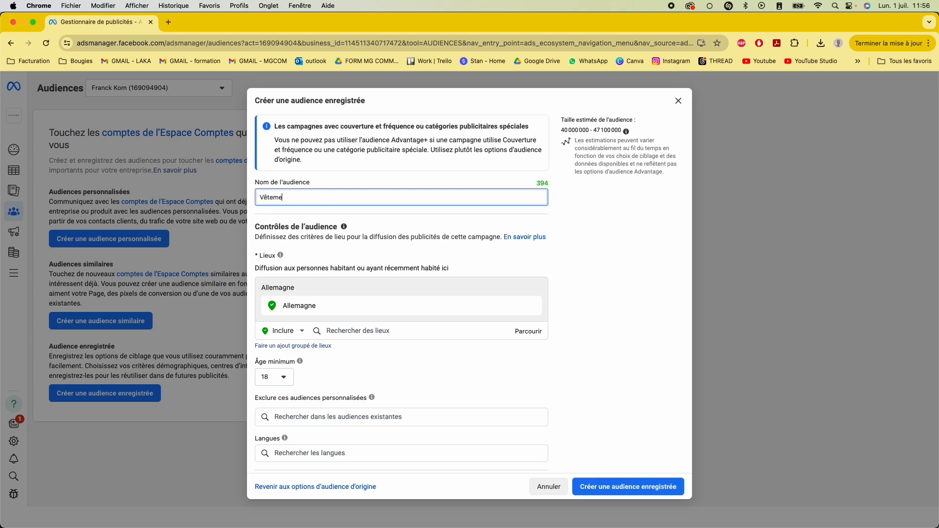
pyautogui.write('nt enfant')
pyautogui.click(289, 197)
pyautogui.write('s été 2024')
# Step: Add France to the included locations of the audience
pyautogui.scroll(-3, 364, 221)
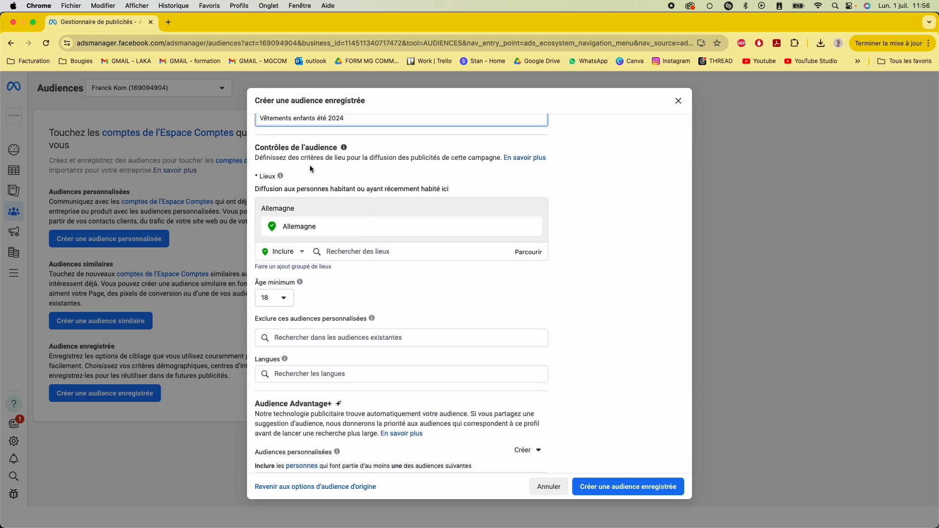
pyautogui.scroll(-1, 310, 165)
pyautogui.moveTo(337, 203)
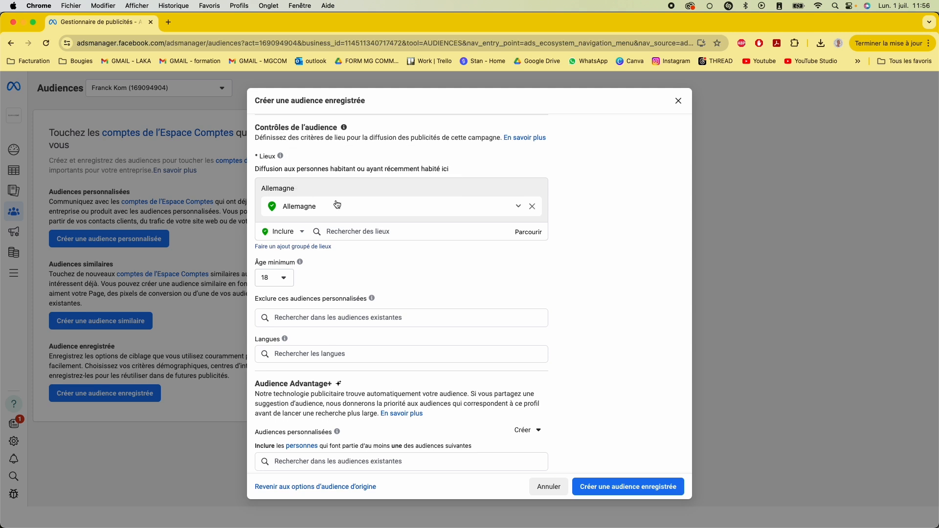
pyautogui.click(518, 210)
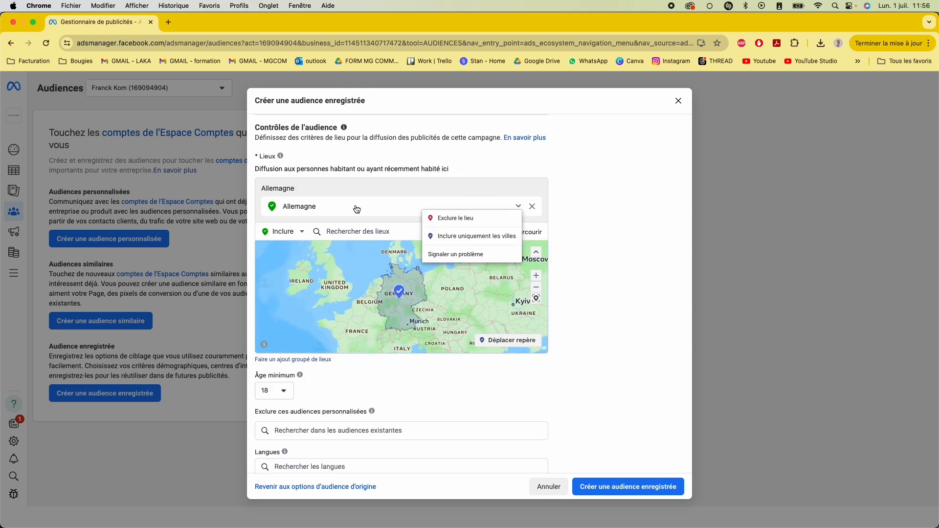
pyautogui.click(345, 232)
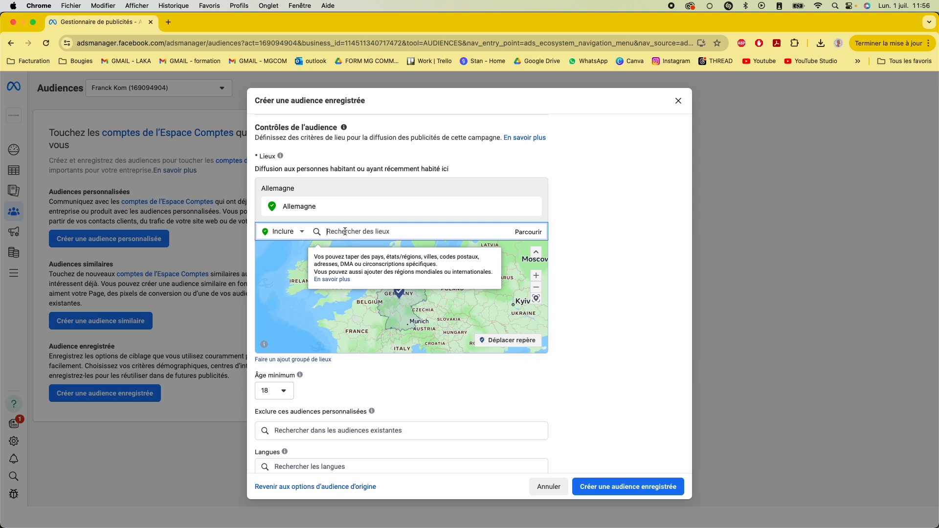
pyautogui.write('france')
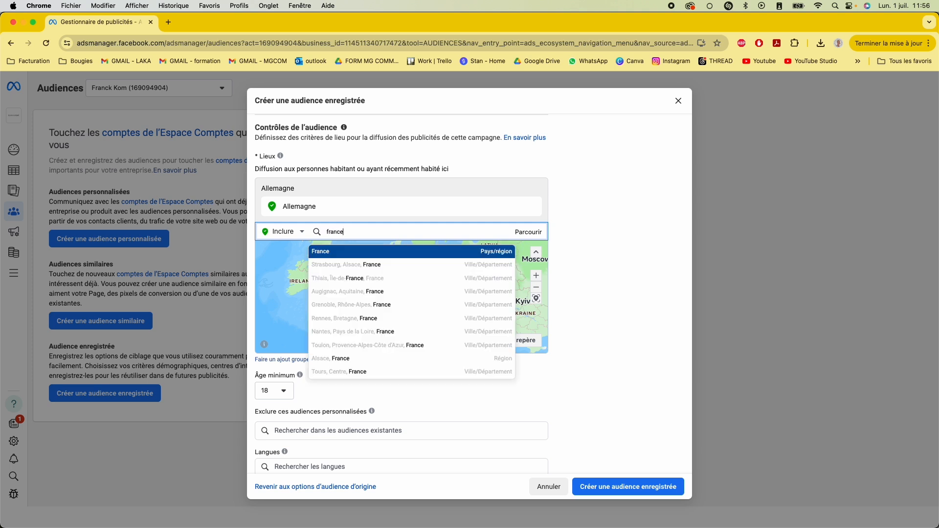
pyautogui.press('Return')
# Step: Search the locations for "belgique" and include Place de Belgique, Bruxelles, Brussels, Belgique
pyautogui.write('belgique')
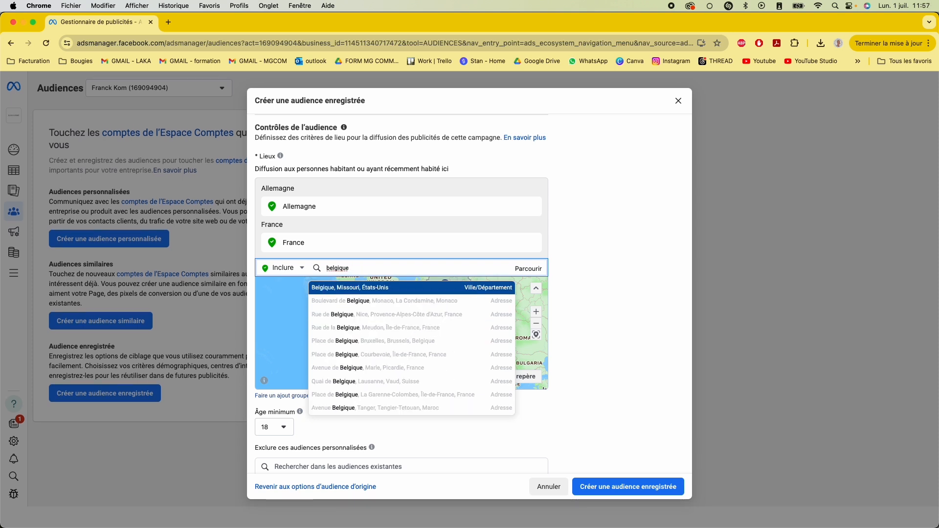
pyautogui.click(436, 342)
pyautogui.scroll(-2, 619, 325)
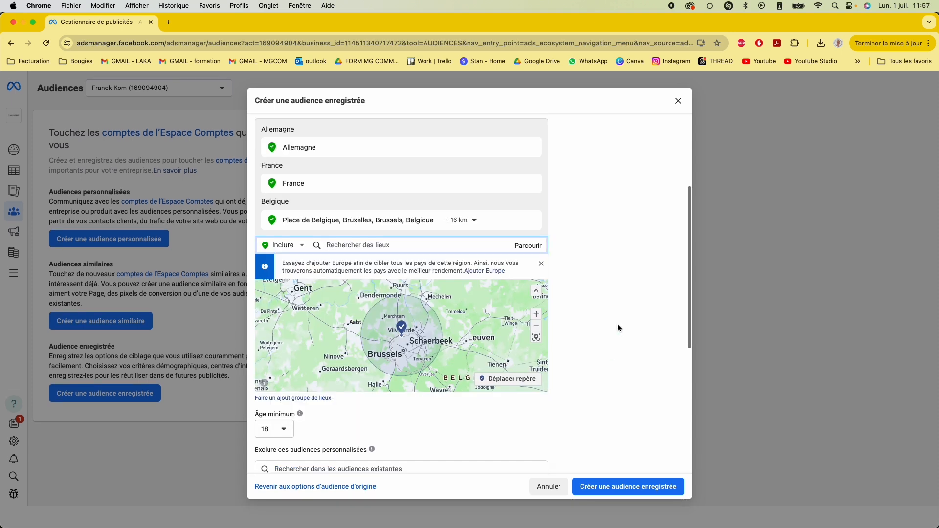
# Step: Set the radius around Place de Belgique in Brussels to 80 km
pyautogui.click(540, 256)
pyautogui.click(463, 211)
pyautogui.click(458, 237)
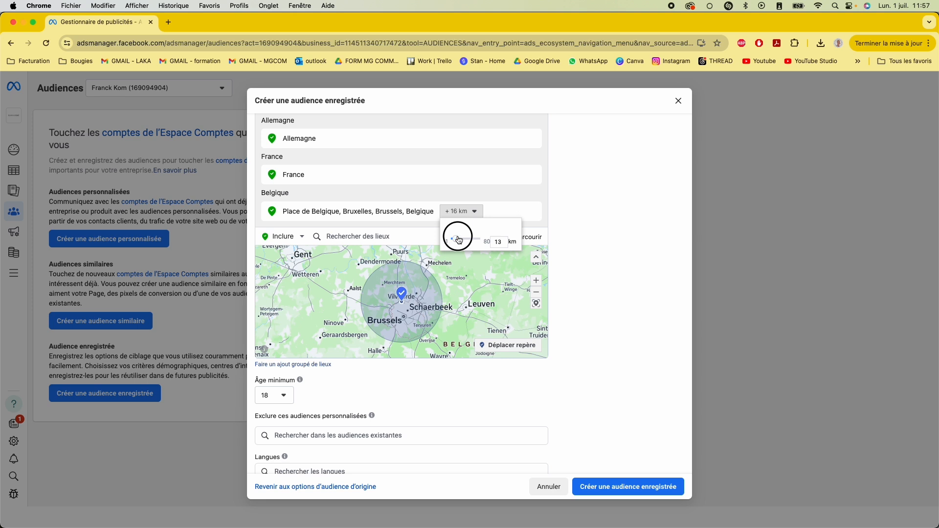
pyautogui.click(537, 293)
pyautogui.click(537, 293)
pyautogui.click(538, 294)
pyautogui.click(463, 211)
pyautogui.moveTo(458, 236); pyautogui.dragTo(470, 235)
pyautogui.click(529, 307)
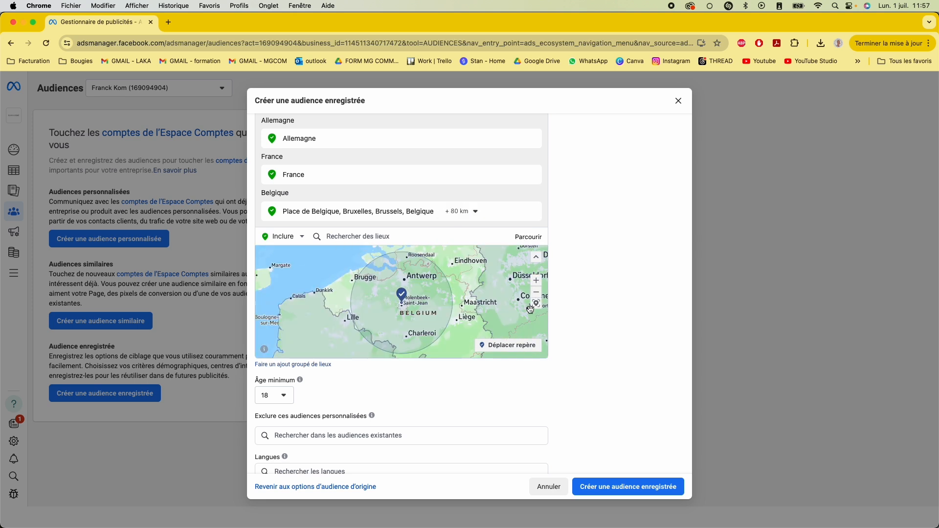
# Step: Add Luxembourg and Suisse to the included locations and remove Allemagne from the list
pyautogui.click(357, 236)
pyautogui.write('luxembourg')
pyautogui.click(372, 257)
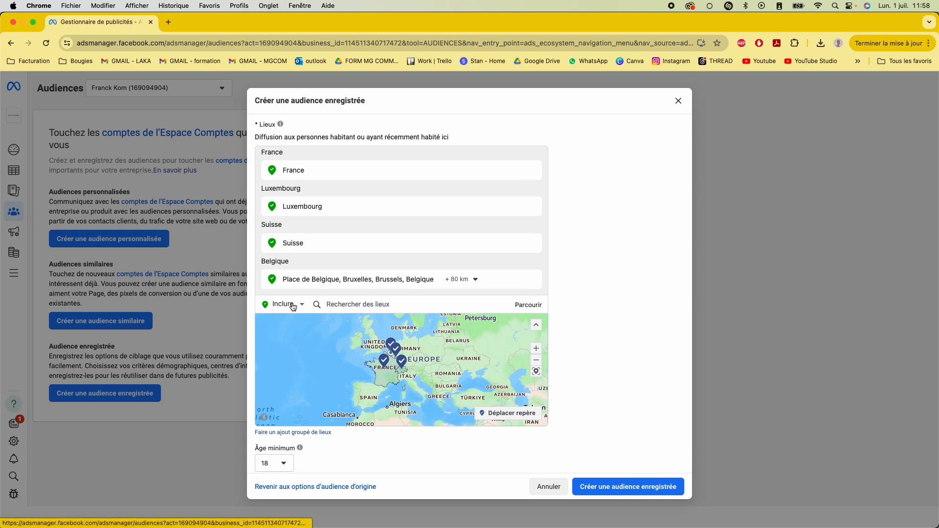
# Step: Switch the location search to exclusions, exclude Paris, Île-de-France, and check the excluded area on the map
pyautogui.click(294, 308)
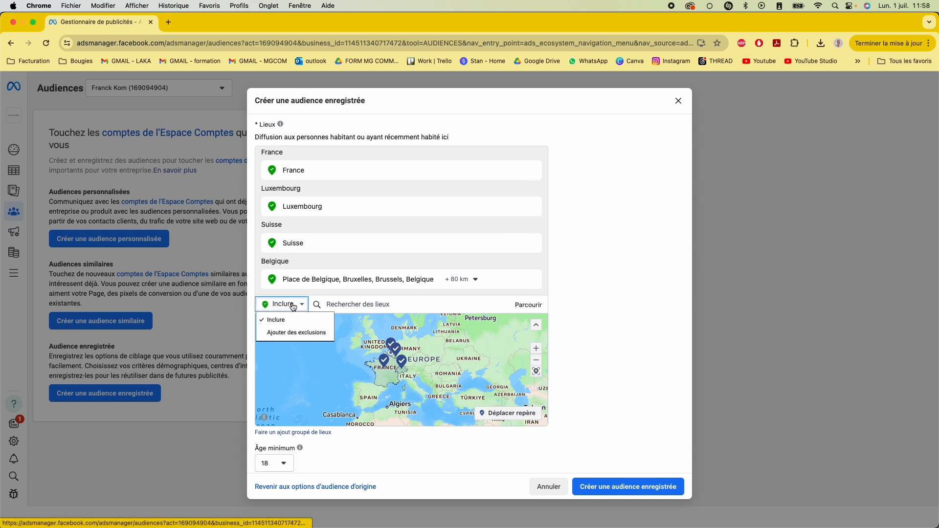
pyautogui.click(295, 334)
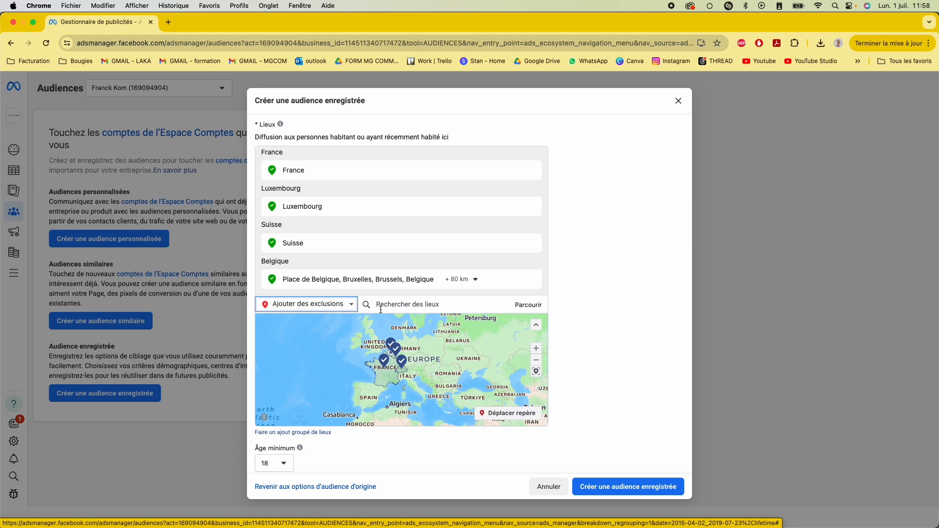
pyautogui.click(537, 349)
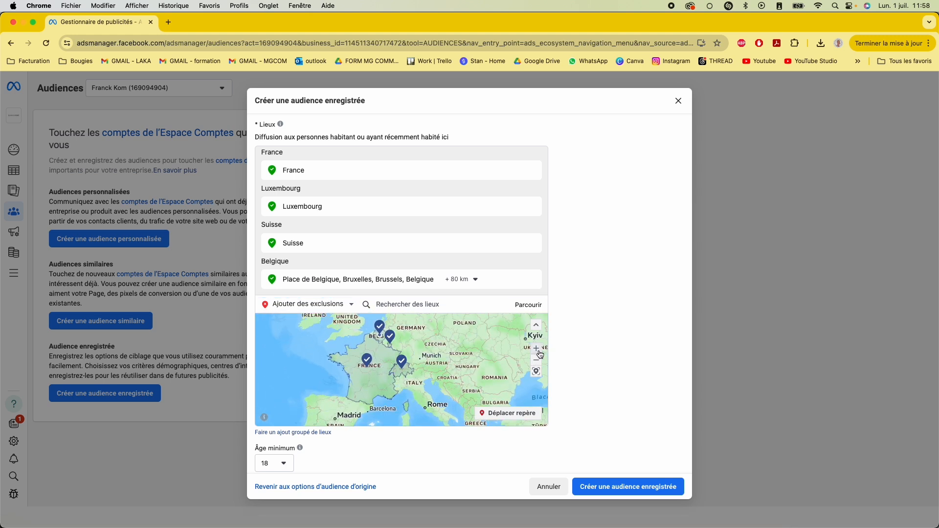
pyautogui.click(425, 308)
pyautogui.write('paris')
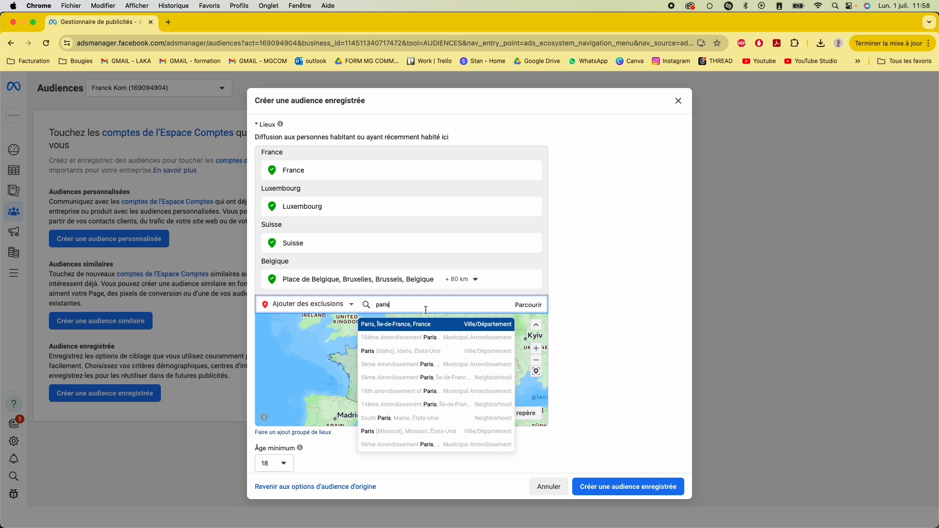
pyautogui.click(445, 324)
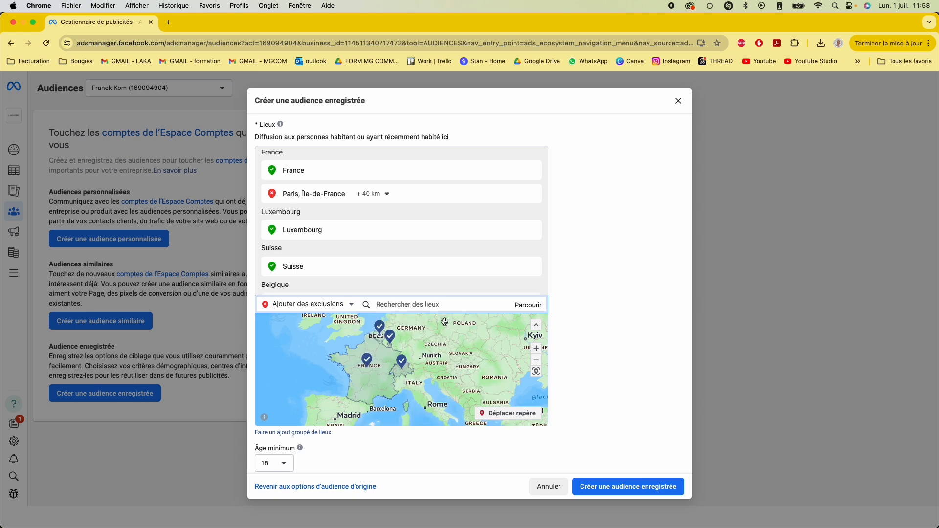
pyautogui.click(536, 364)
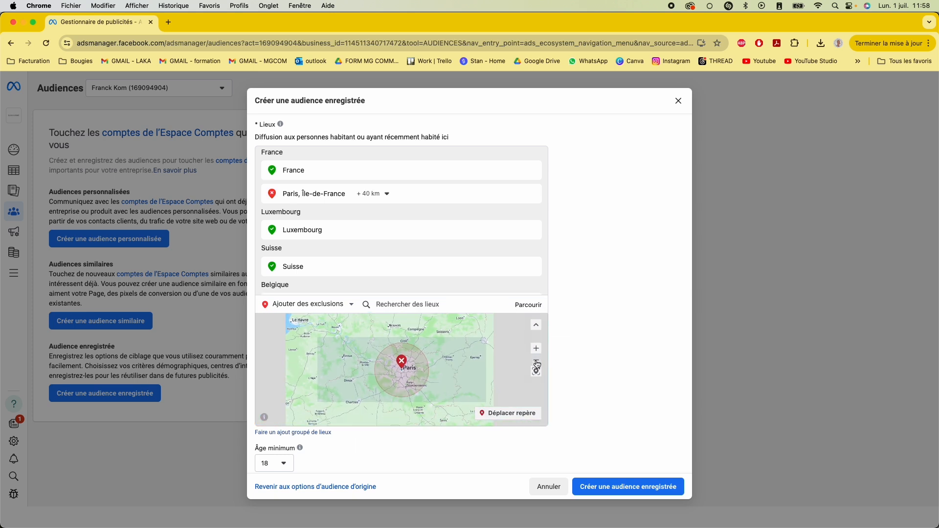
pyautogui.click(537, 364)
pyautogui.click(537, 364)
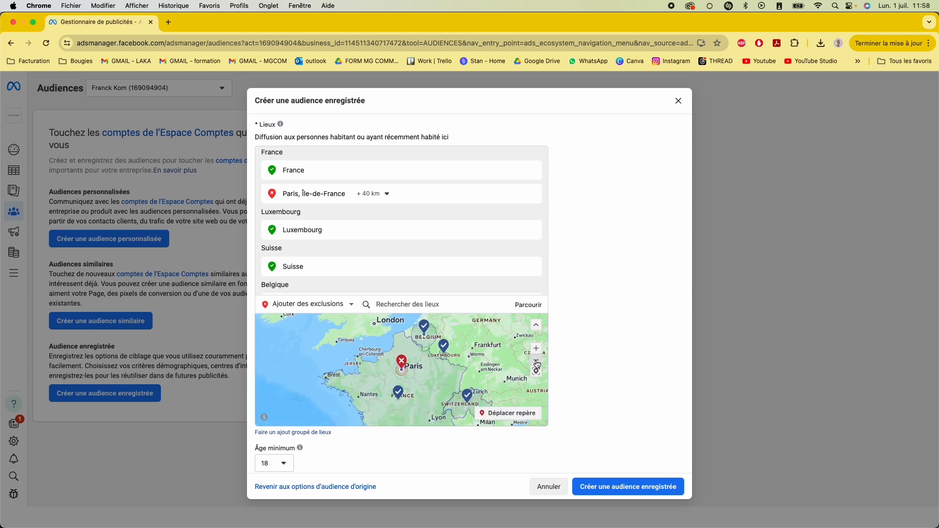
pyautogui.click(537, 365)
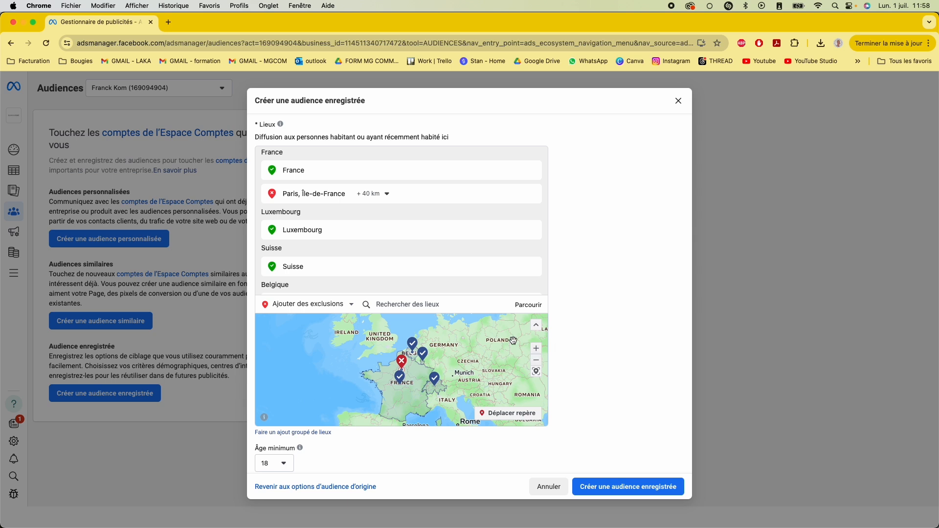
# Step: Remove the Paris, Île-de-France exclusion from the location list
pyautogui.scroll(-2, 348, 269)
pyautogui.scroll(3, 392, 235)
pyautogui.click(532, 201)
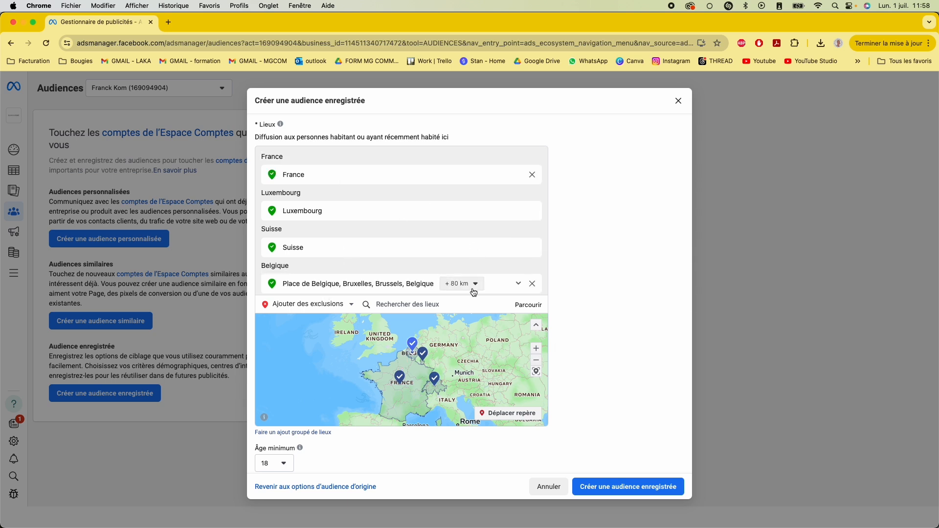
# Step: Look through the minimum age choices in the audience controls without changing the setting
pyautogui.scroll(-1, 501, 289)
pyautogui.scroll(-3, 587, 303)
pyautogui.moveTo(287, 313)
pyautogui.scroll(-1, 307, 314)
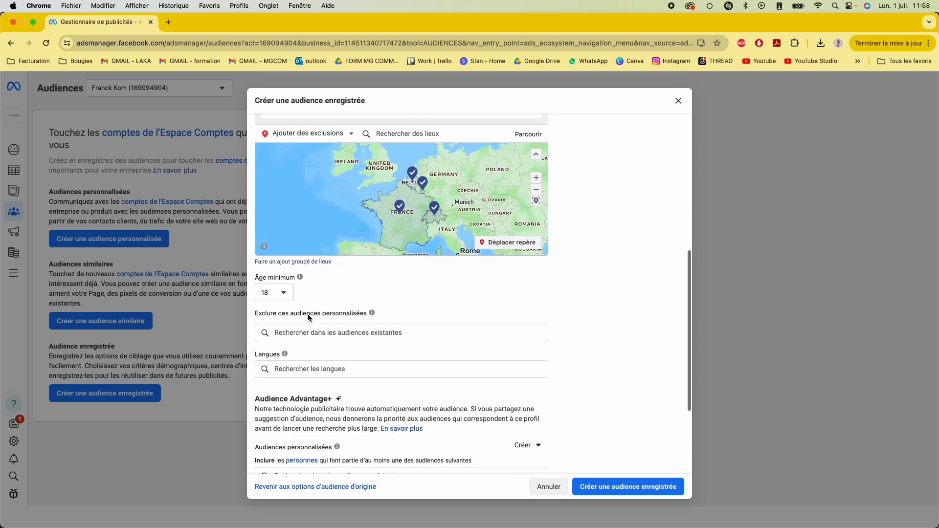
pyautogui.click(288, 293)
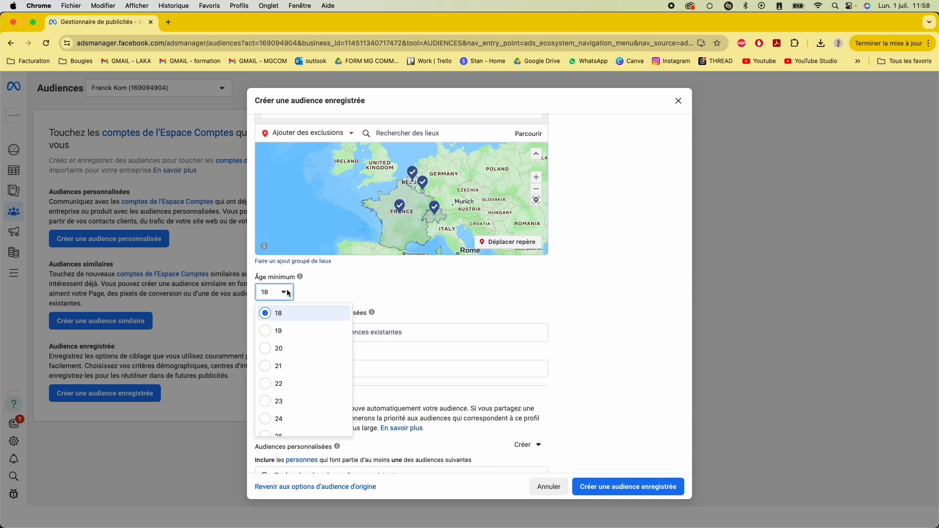
pyautogui.click(289, 294)
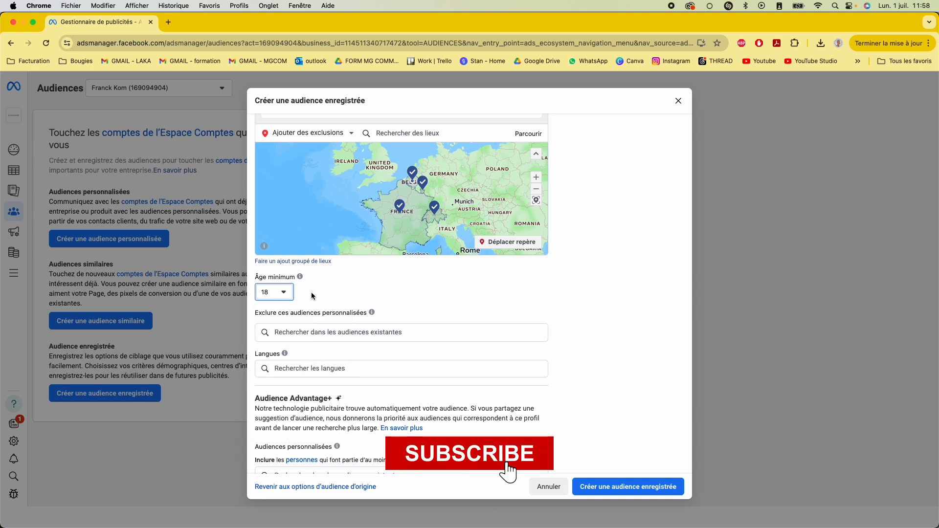
# Step: Set the maximum age in the Audience Advantage+ age range to 55
pyautogui.scroll(-2, 312, 297)
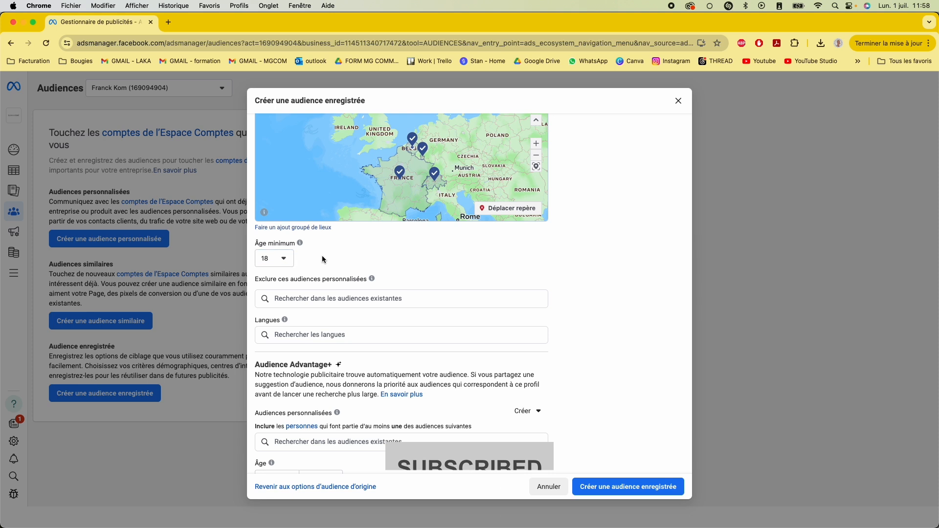
pyautogui.scroll(-2, 322, 256)
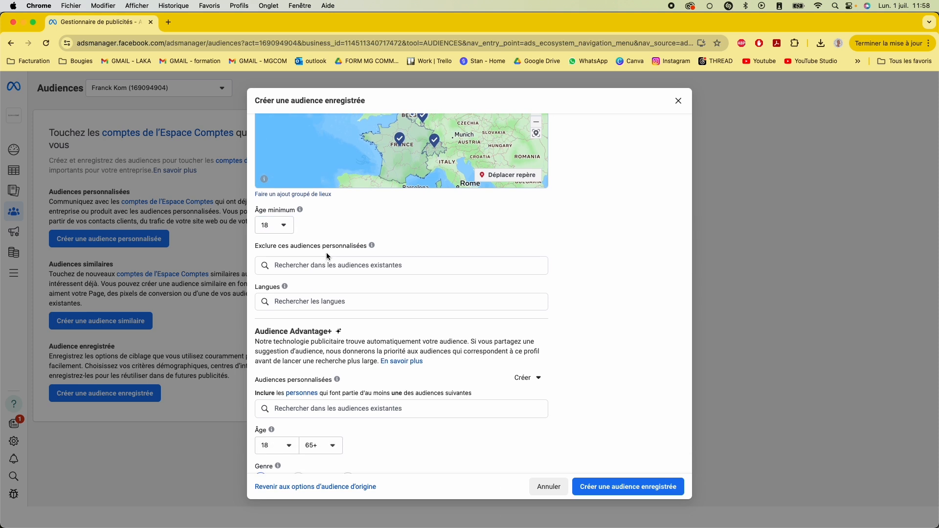
pyautogui.scroll(-1, 337, 362)
pyautogui.scroll(-3, 337, 363)
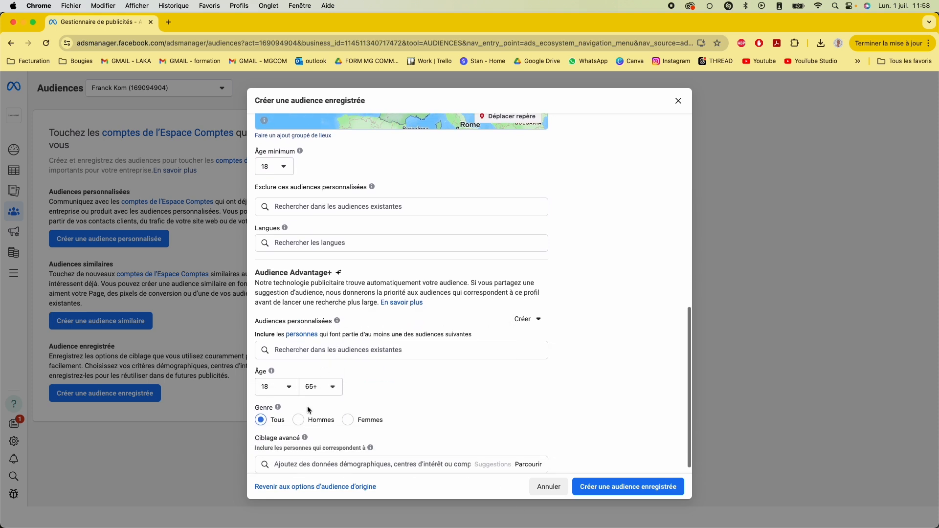
pyautogui.click(321, 389)
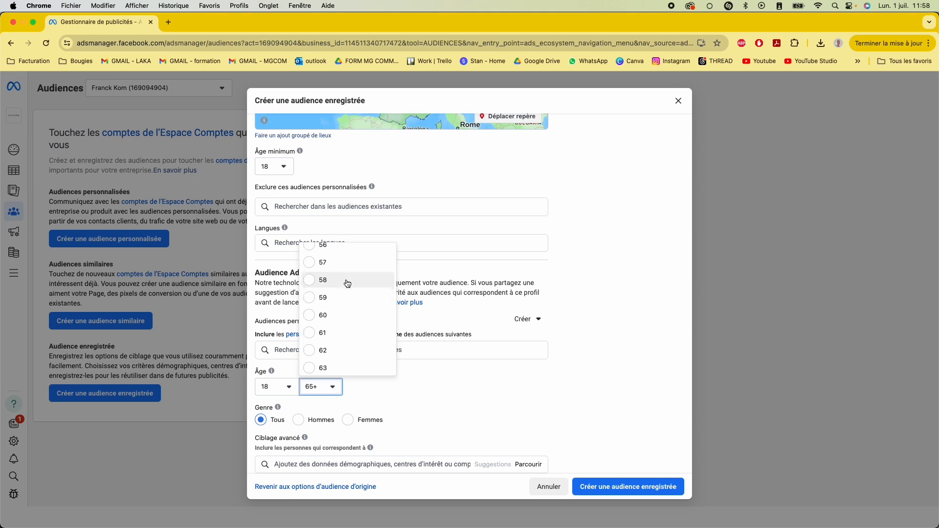
pyautogui.scroll(2, 335, 317)
pyautogui.scroll(3, 332, 313)
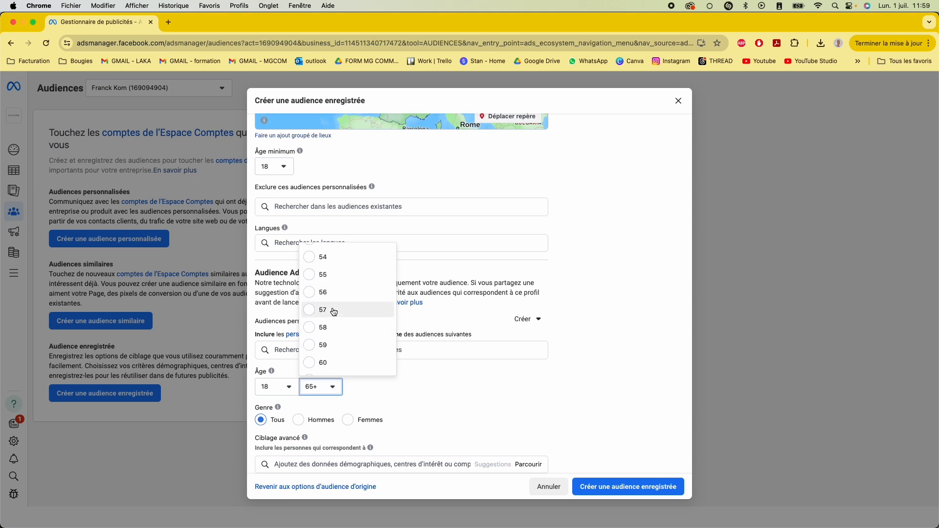
pyautogui.click(327, 274)
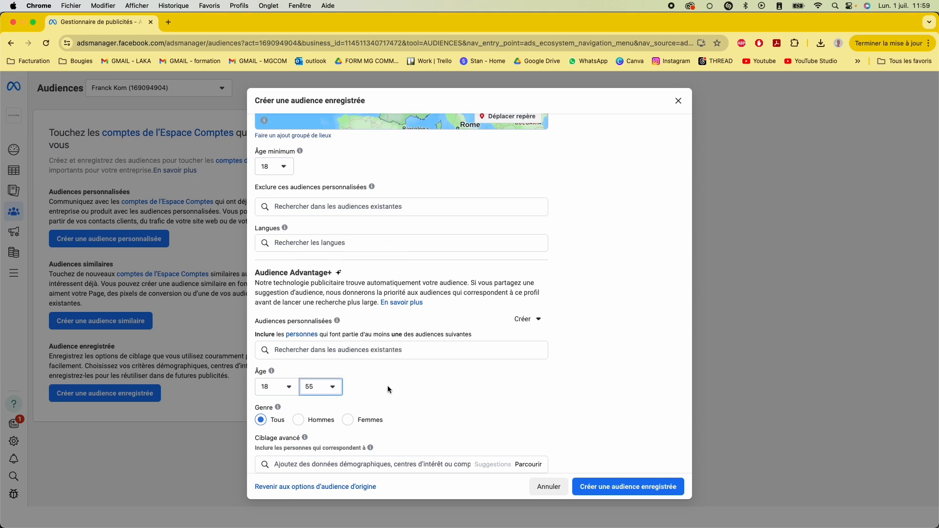
# Step: Restrict the audience's gender to Femmes
pyautogui.scroll(-1, 396, 295)
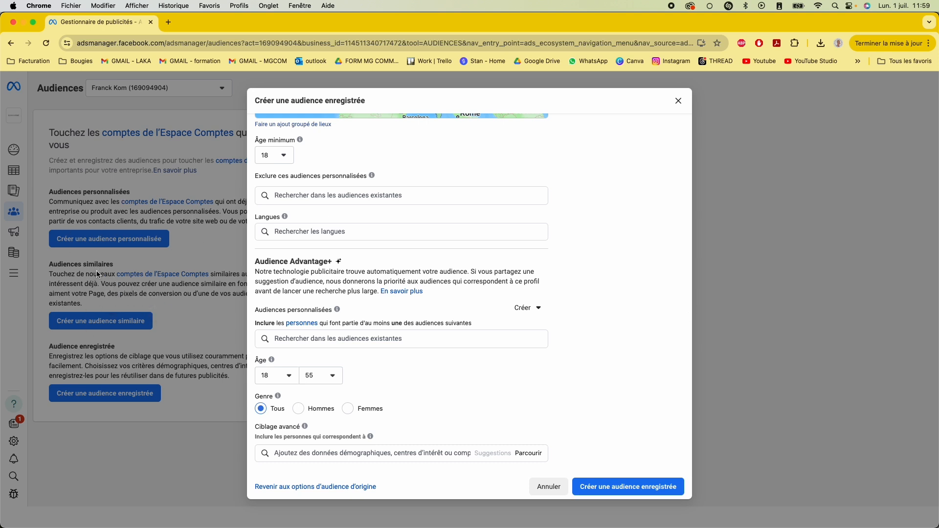
pyautogui.moveTo(340, 259)
pyautogui.click(353, 414)
# Step: Extend the audience name to "Vêtements enfants été 2024 - cible femme"
pyautogui.scroll(10, 397, 384)
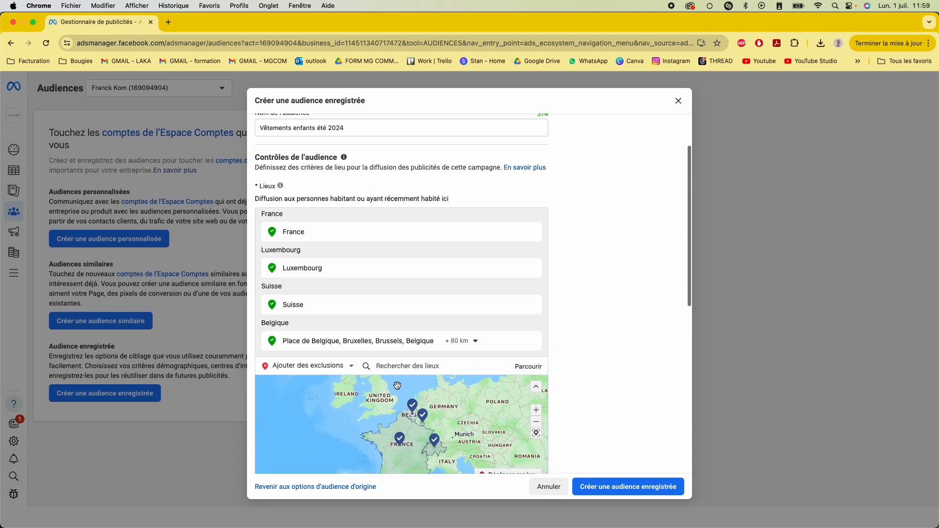
pyautogui.scroll(3, 397, 385)
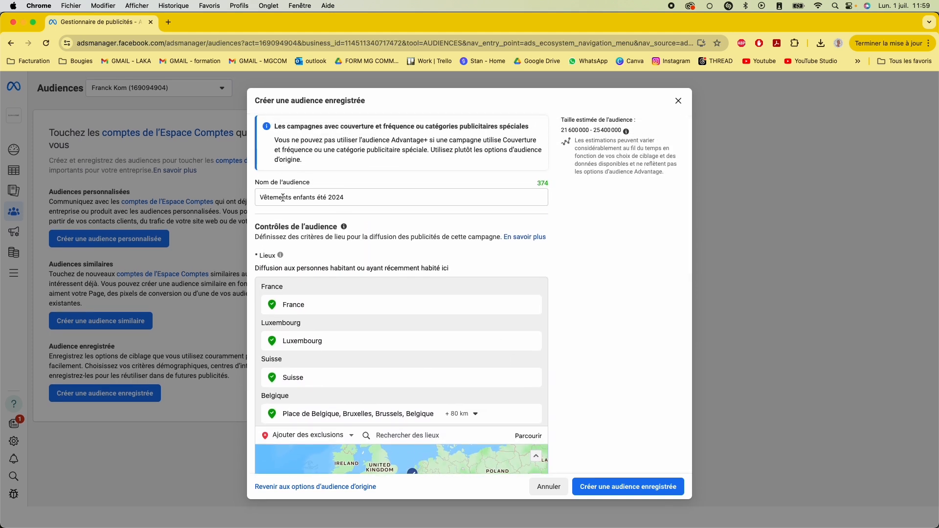
pyautogui.click(357, 197)
pyautogui.write('- cible femme')
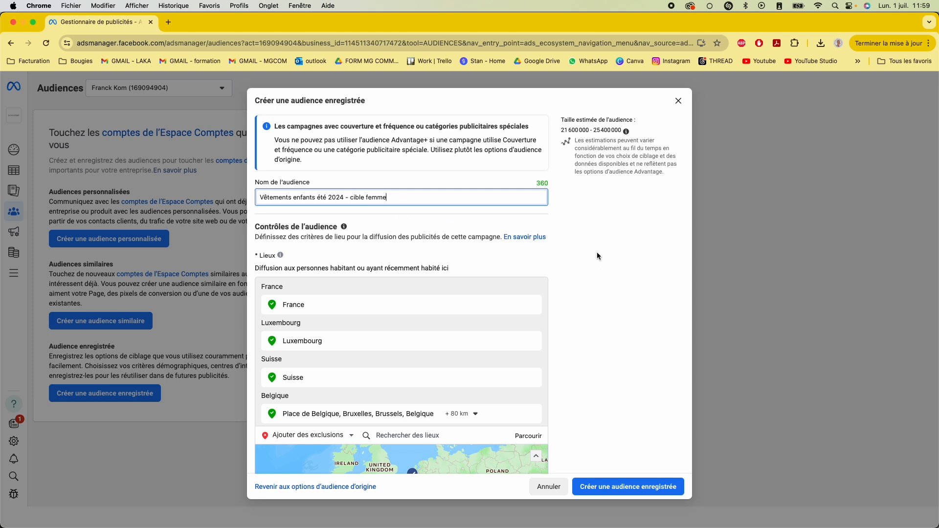
# Step: Search the advanced targeting criteria for "enfant" and add the interest Enfant (enfants et parents)
pyautogui.scroll(-10, 592, 252)
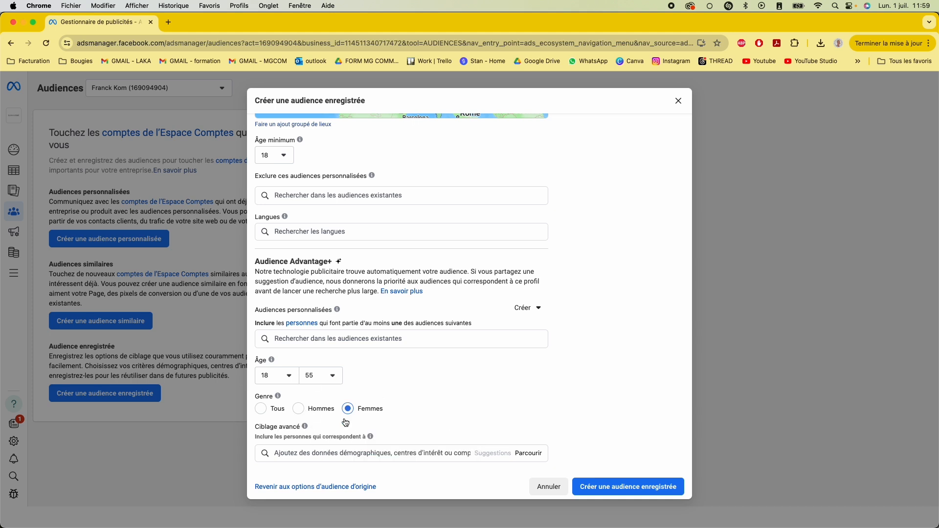
pyautogui.click(414, 457)
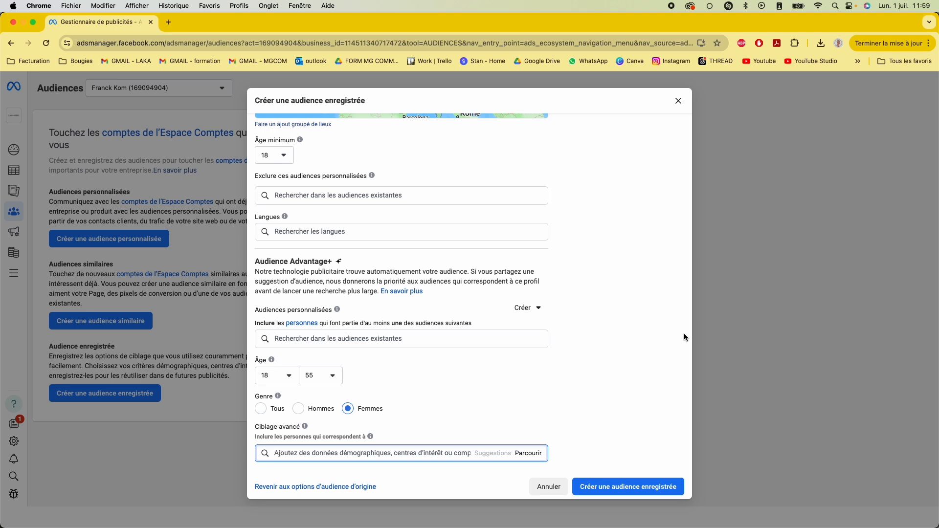
pyautogui.write('enfant')
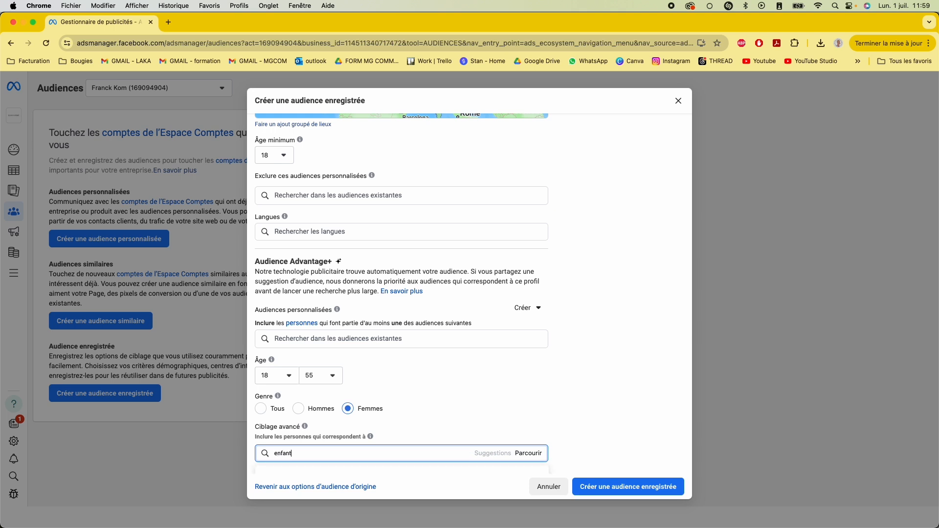
pyautogui.scroll(-2, 574, 416)
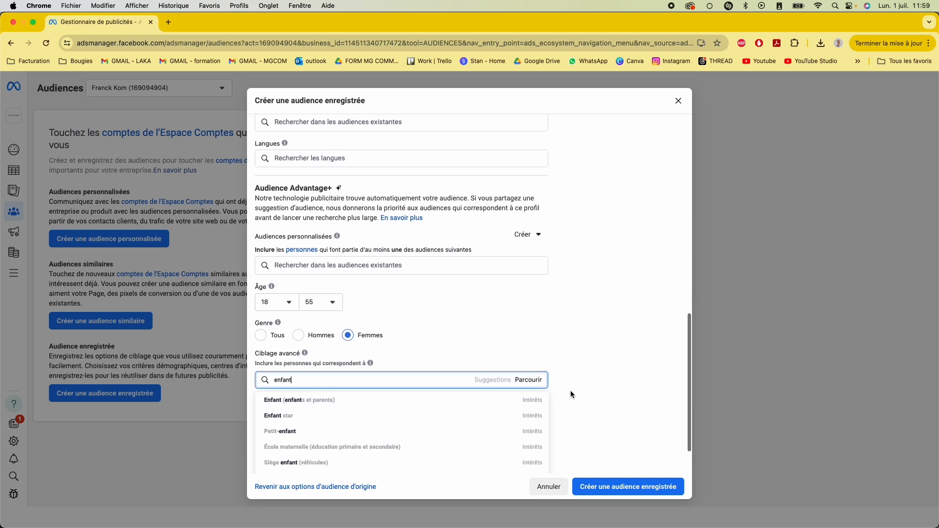
pyautogui.click(384, 373)
pyautogui.moveTo(423, 417)
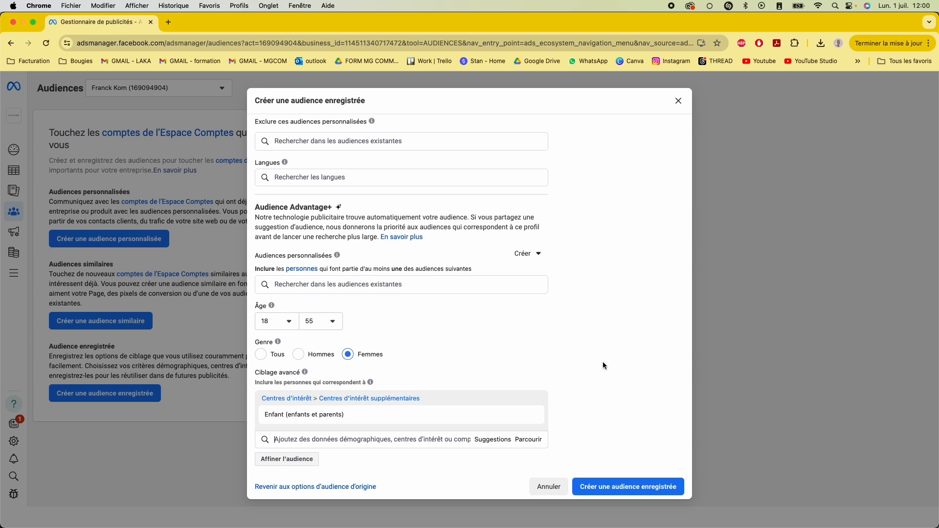
# Step: Search the advanced targeting criteria for "wax" and add the interest WAX MOTIF
pyautogui.write('wax')
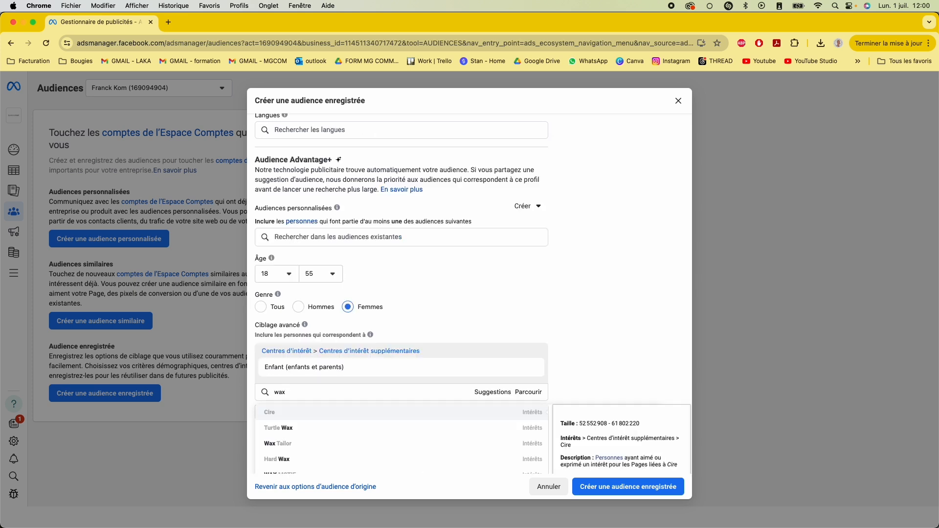
pyautogui.scroll(-2, 420, 431)
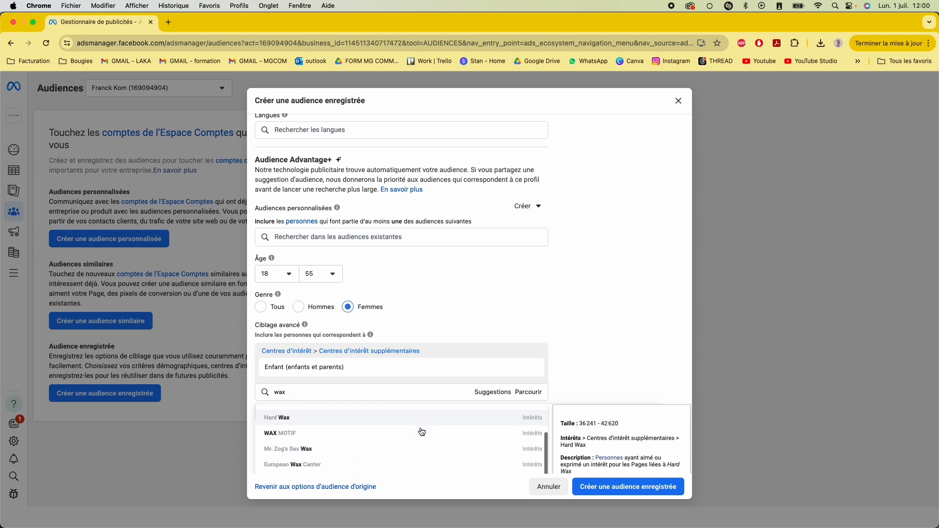
pyautogui.click(422, 430)
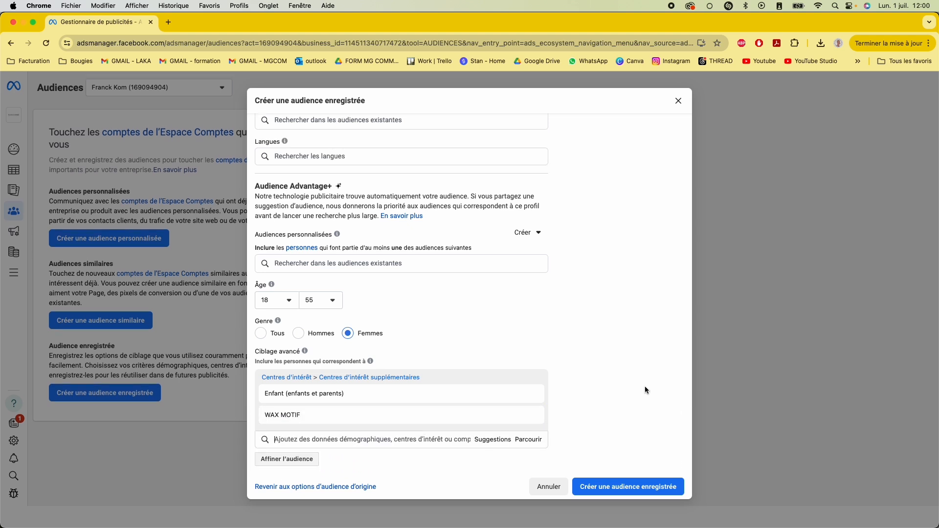
# Step: Search the advanced targeting criteria for "vetements enfant" and add the interest Children's clothing (apparel)
pyautogui.write('vetee')
pyautogui.write('ents enfant')
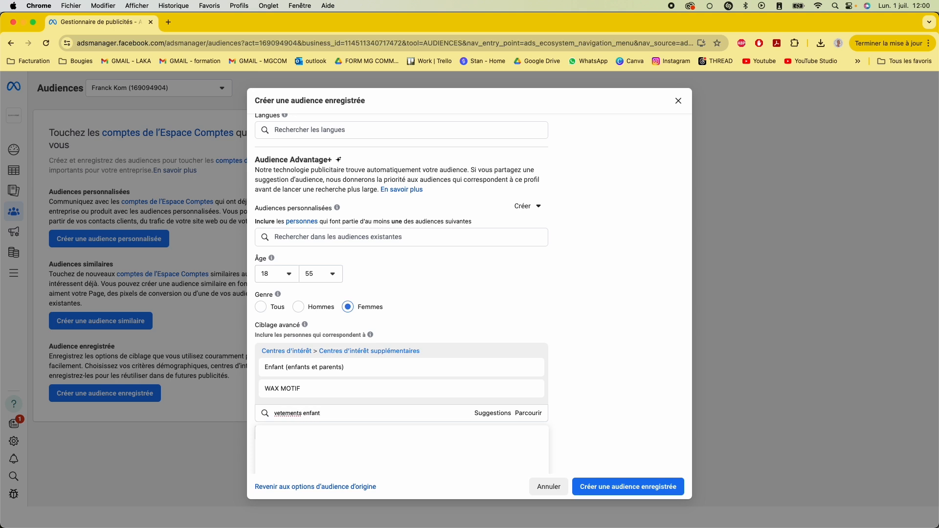
pyautogui.click(382, 433)
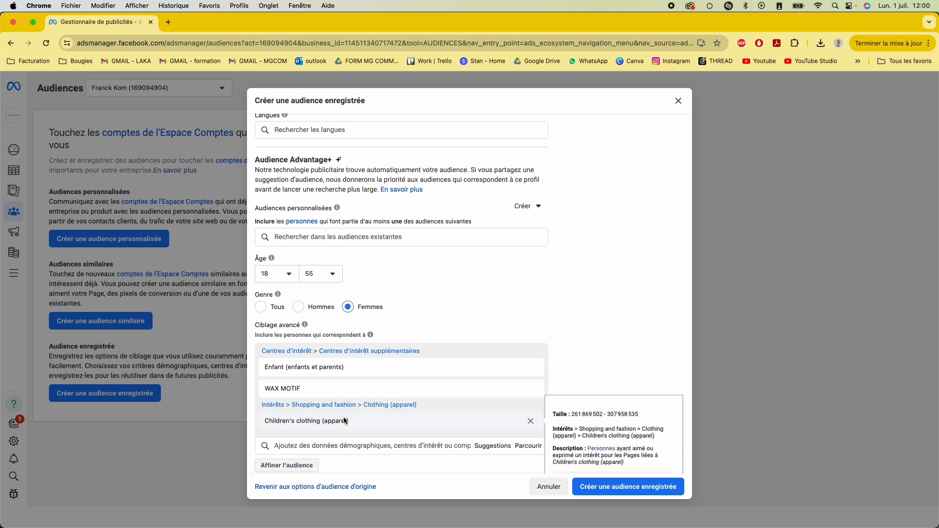
# Step: Search the advanced targeting criteria for "vetements pour bebe", clear the search and display the suggested criteria instead
pyautogui.write('vetements pour bebe')
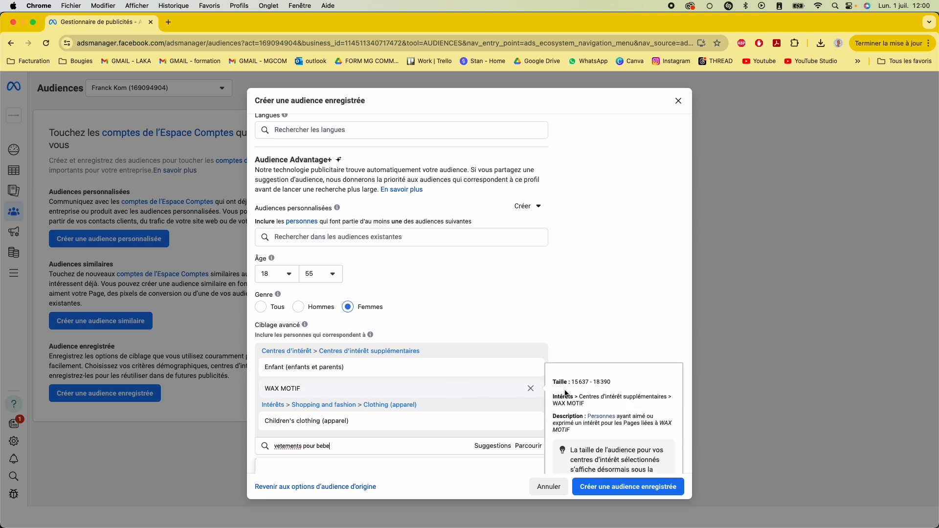
pyautogui.scroll(-3, 589, 317)
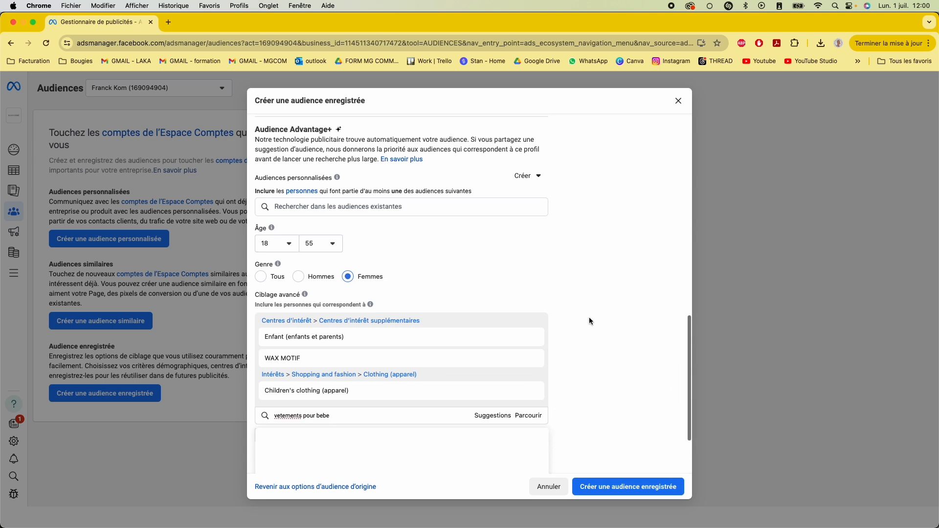
pyautogui.tripleClick(477, 357)
pyautogui.press('BackSpace')
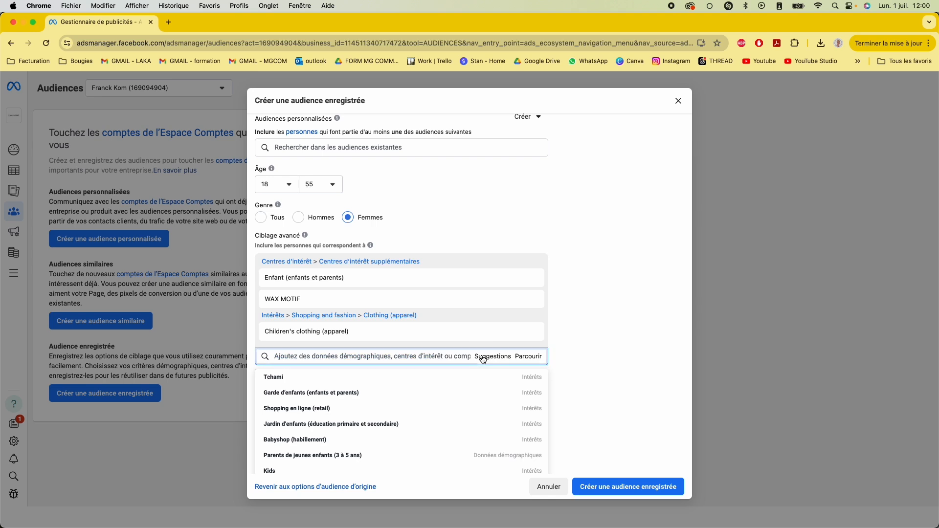
# Step: Add the suggested interests Shopping en ligne (retail), Shopping (retail), Babyshop (habillement) and Habillement (habillement) to the advanced targeting
pyautogui.click(355, 414)
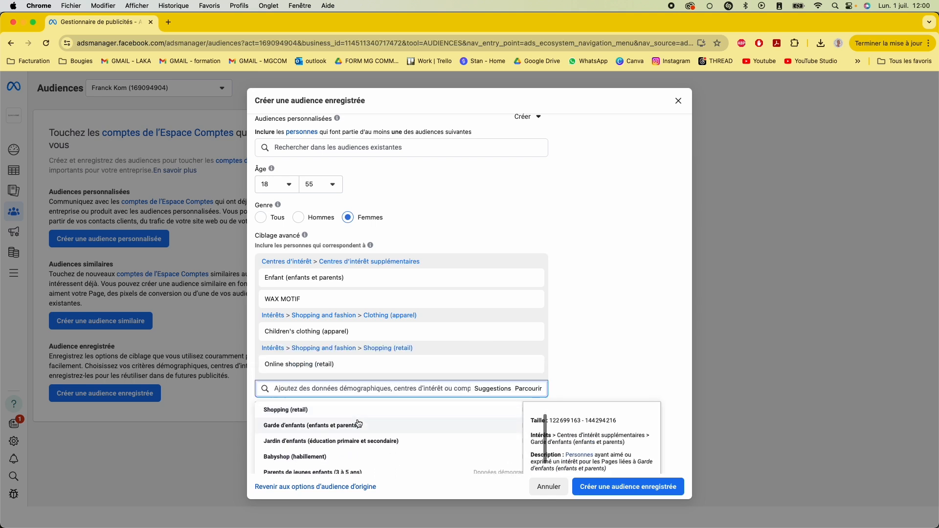
pyautogui.click(358, 410)
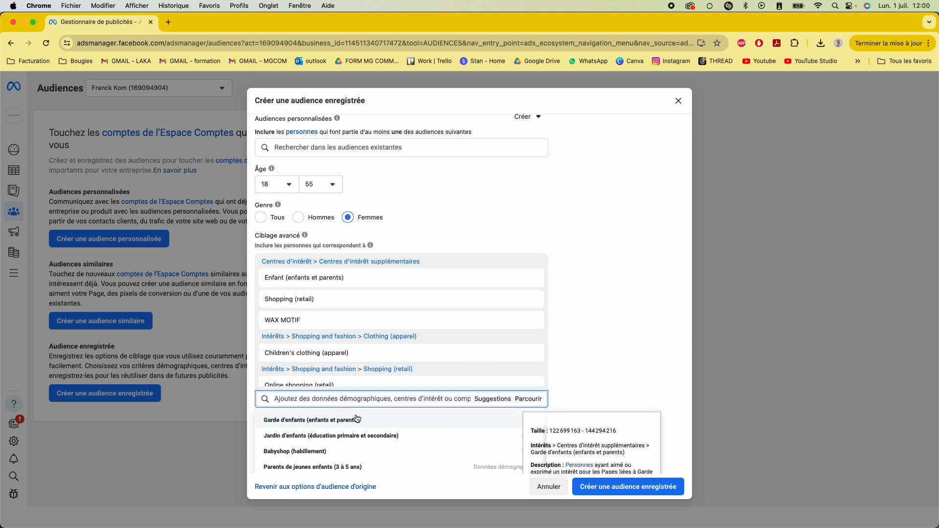
pyautogui.click(371, 452)
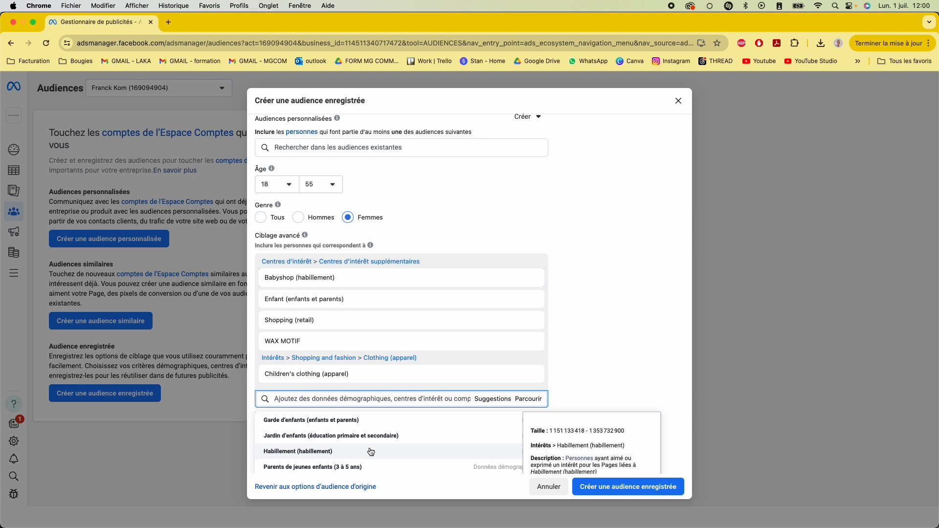
pyautogui.click(314, 452)
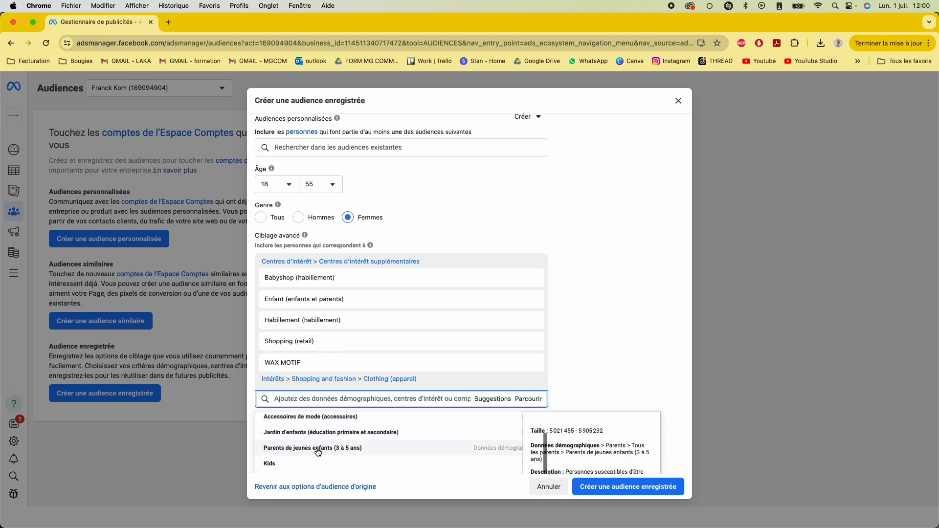
# Step: Add the suggested demographics Parents de jeunes enfants (3 à 5 ans) and Parents (jusqu'à 12 mois) to the advanced targeting
pyautogui.click(318, 451)
pyautogui.scroll(-2, 377, 452)
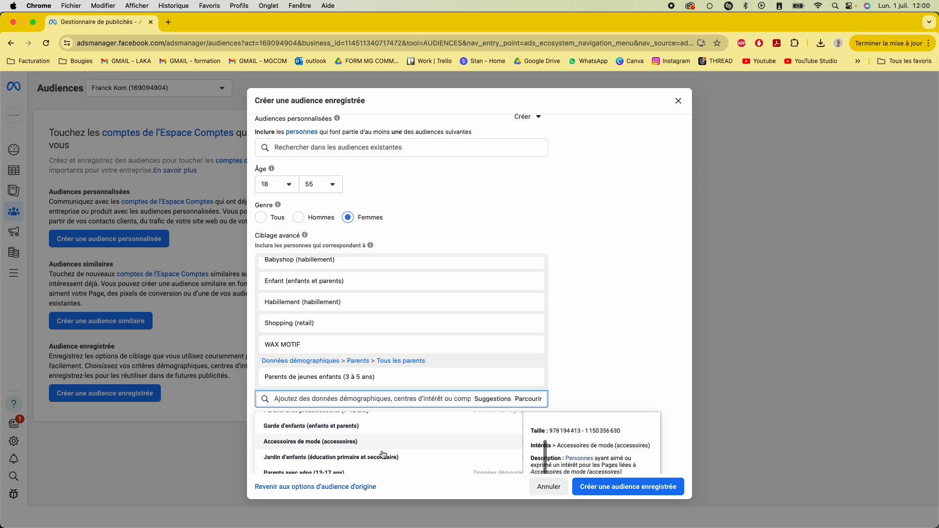
pyautogui.scroll(-3, 361, 454)
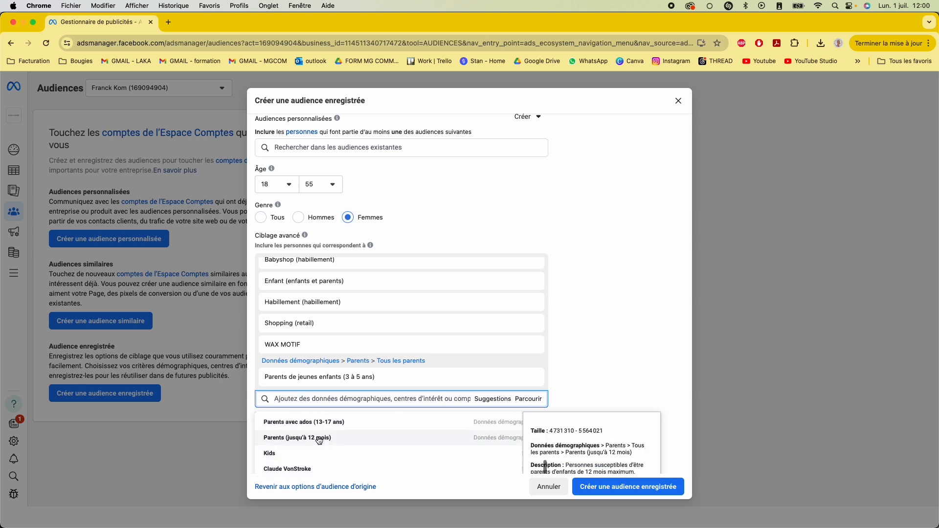
pyautogui.click(320, 439)
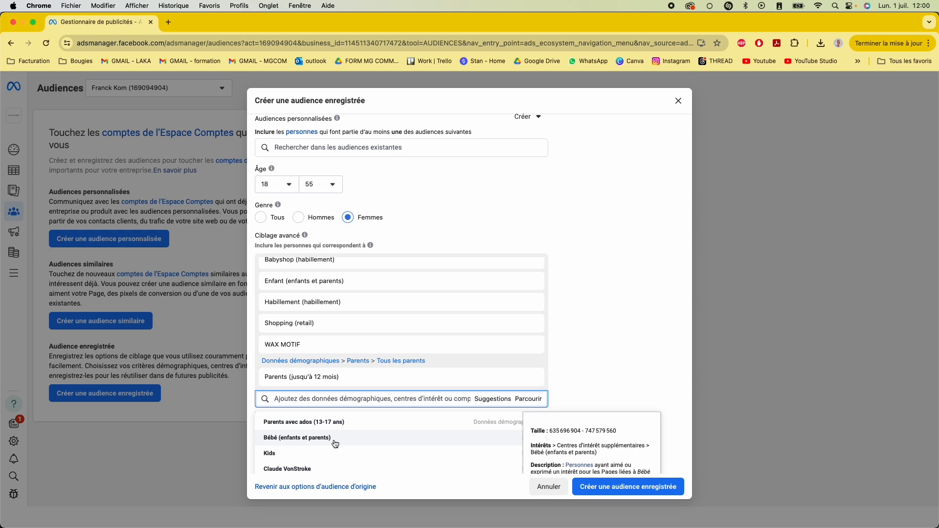
# Step: Add the suggested interests Bébé (enfants et parents) and Kids to the advanced targeting
pyautogui.click(336, 439)
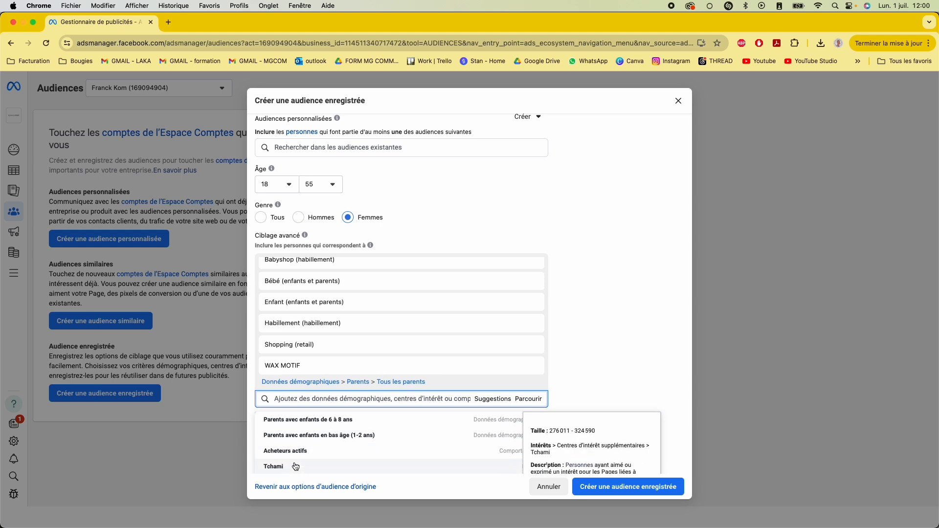
pyautogui.scroll(-3, 295, 466)
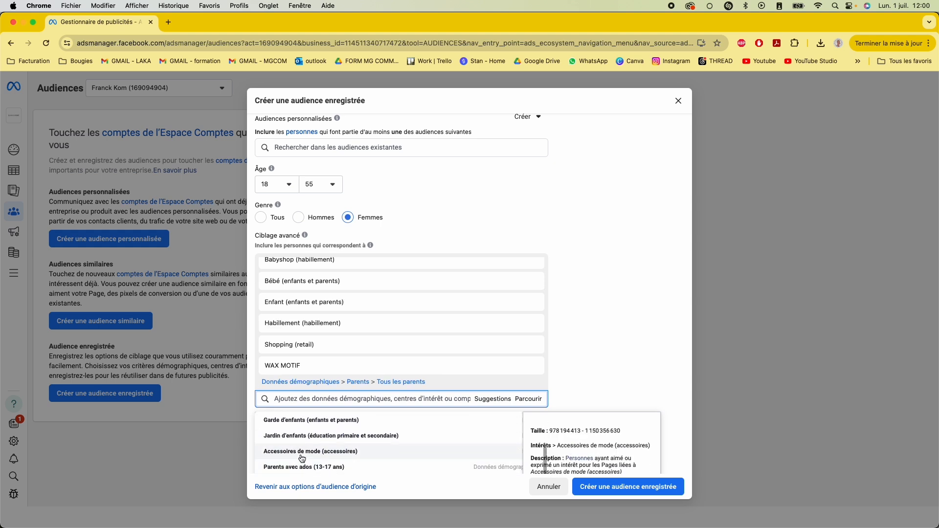
pyautogui.scroll(-5, 299, 455)
pyautogui.click(285, 443)
# Step: Add the other Bébé (enfants et parents) interest, at the end of the suggestions, to the advanced targeting
pyautogui.scroll(-5, 313, 448)
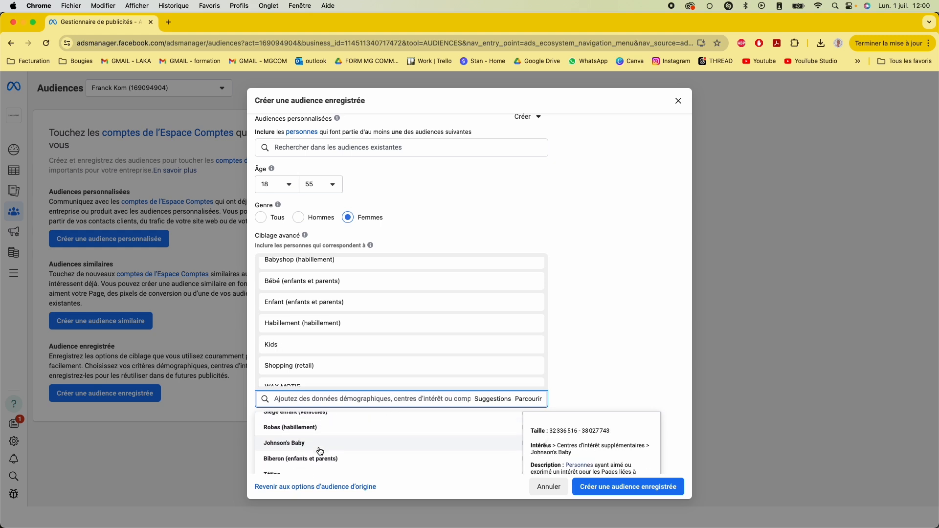
pyautogui.scroll(-4, 321, 451)
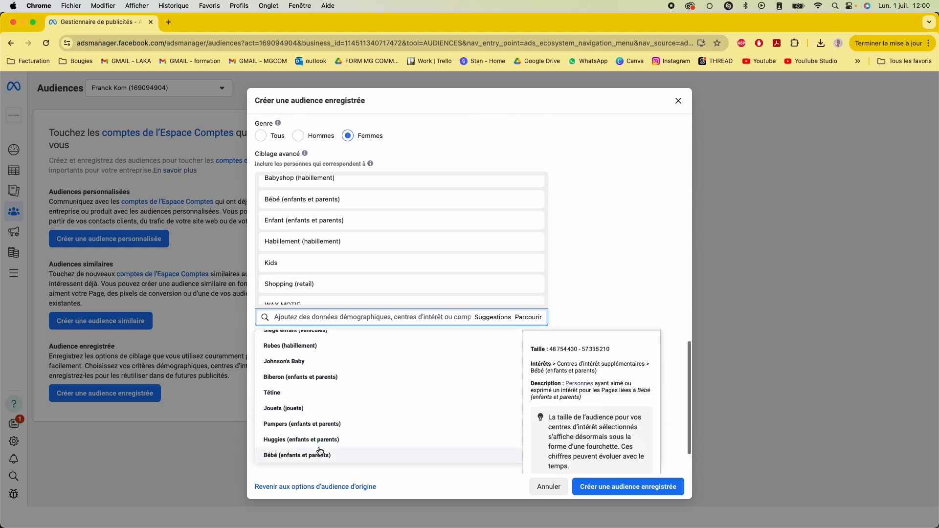
pyautogui.click(320, 458)
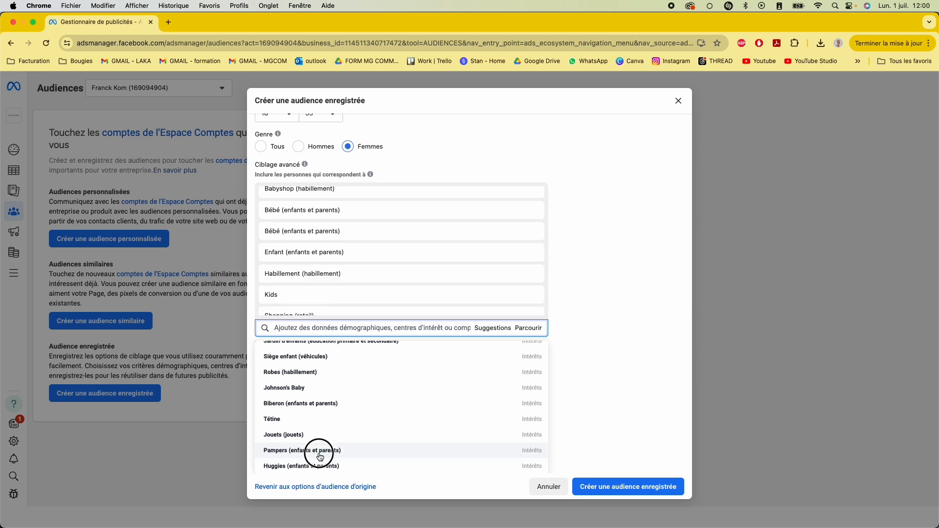
# Step: Add the suggested interests Crèche and Enfance (enfants et parents) to the advanced targeting
pyautogui.scroll(-5, 320, 444)
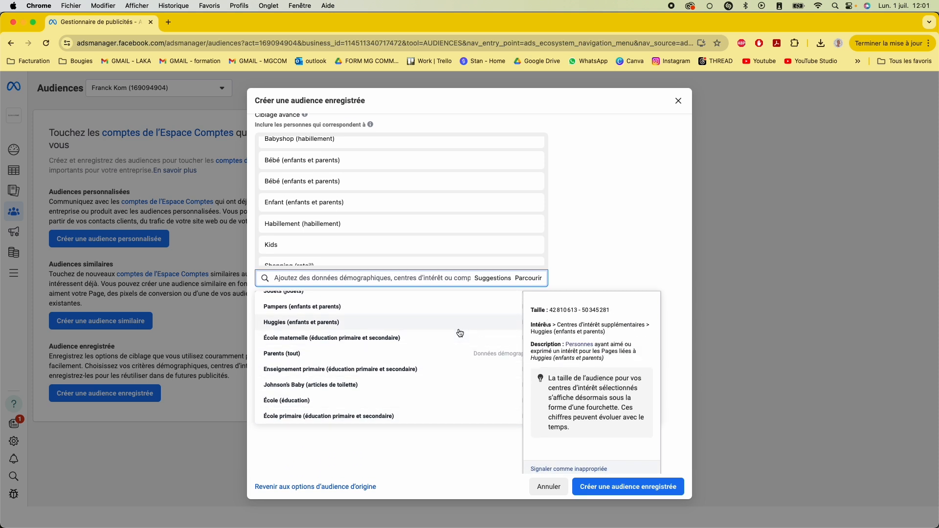
pyautogui.scroll(1, 417, 356)
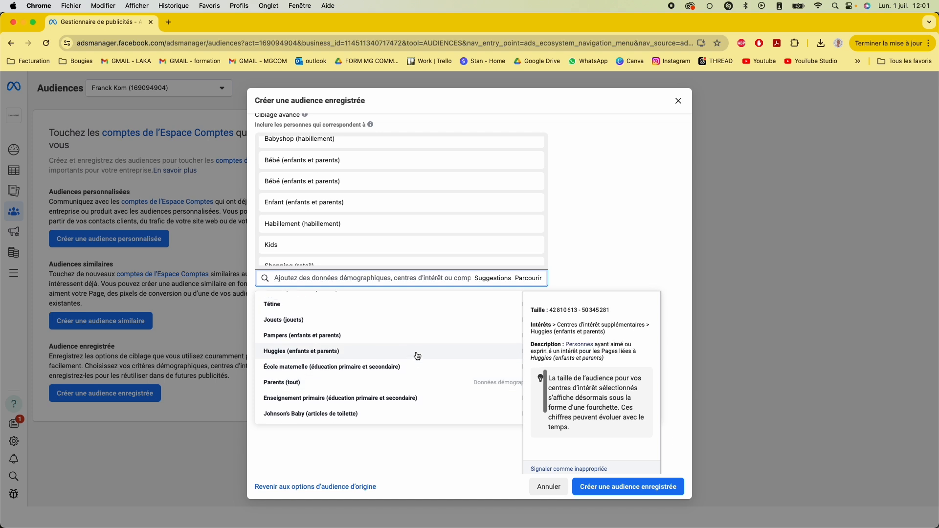
pyautogui.scroll(6, 383, 368)
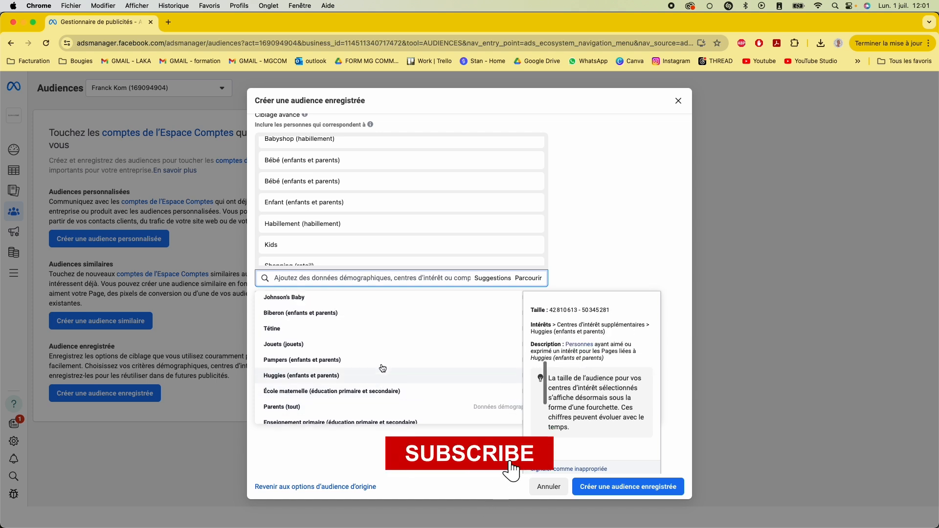
pyautogui.scroll(3, 383, 368)
pyautogui.scroll(1, 383, 368)
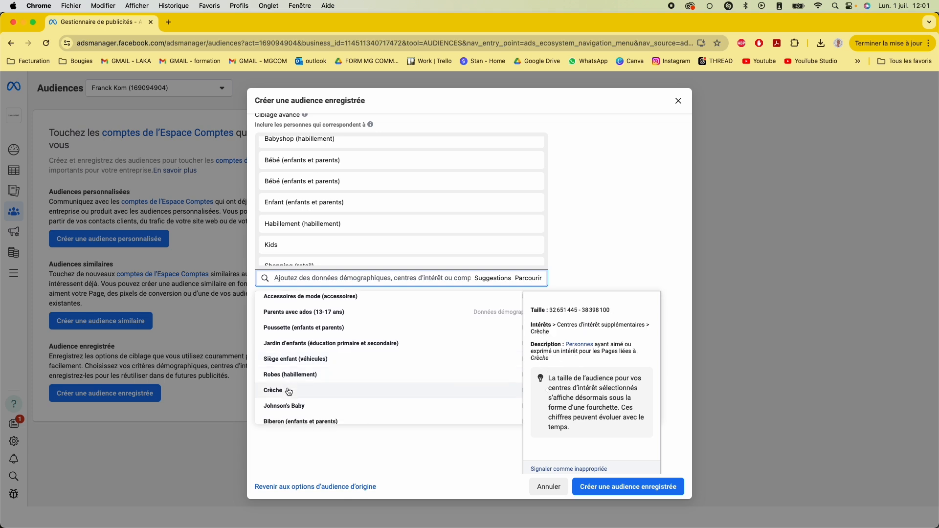
pyautogui.click(288, 392)
pyautogui.scroll(1, 311, 355)
pyautogui.click(313, 356)
# Step: Add the suggestions Couche (habillement), Parents avec enfants en bas âge (1-2 ans) and Garde d'enfants (enfants et parents) to the advanced targeting
pyautogui.scroll(1, 321, 329)
pyautogui.scroll(3, 320, 327)
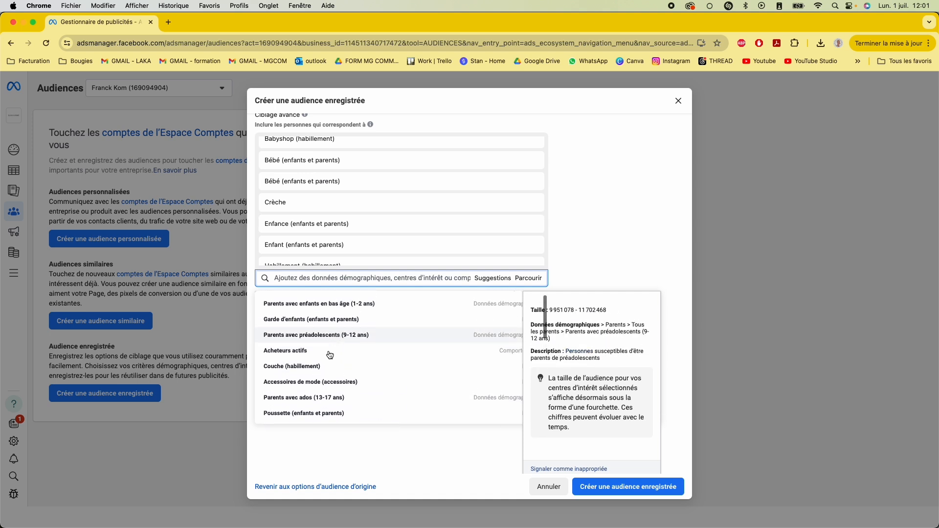
pyautogui.click(321, 366)
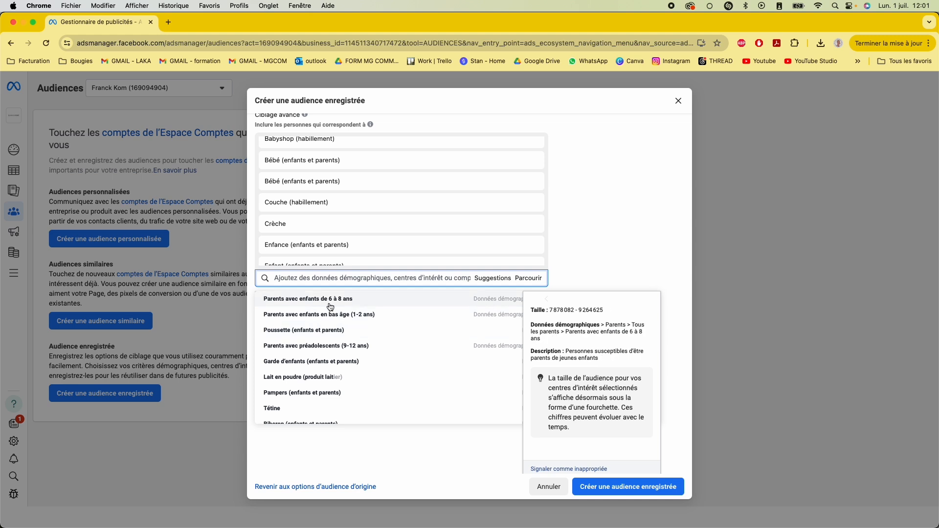
pyautogui.click(384, 318)
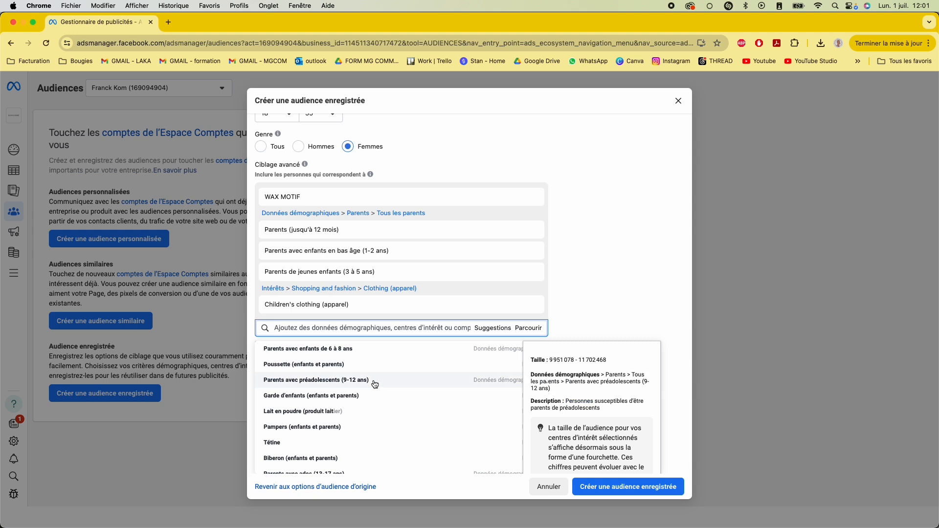
pyautogui.click(341, 398)
pyautogui.click(573, 278)
# Step: Search the advanced targeting options for "maman", look through the matches and clear the search
pyautogui.scroll(-5, 401, 350)
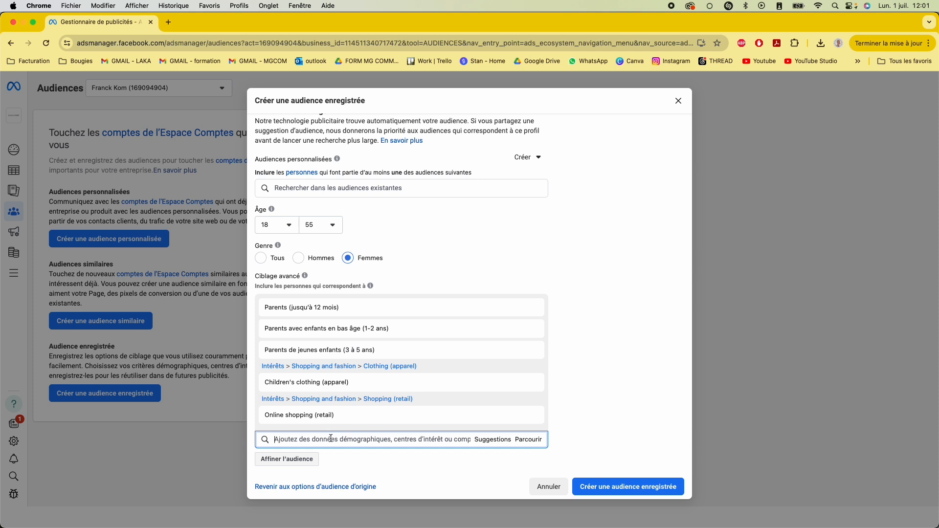
pyautogui.write('maman')
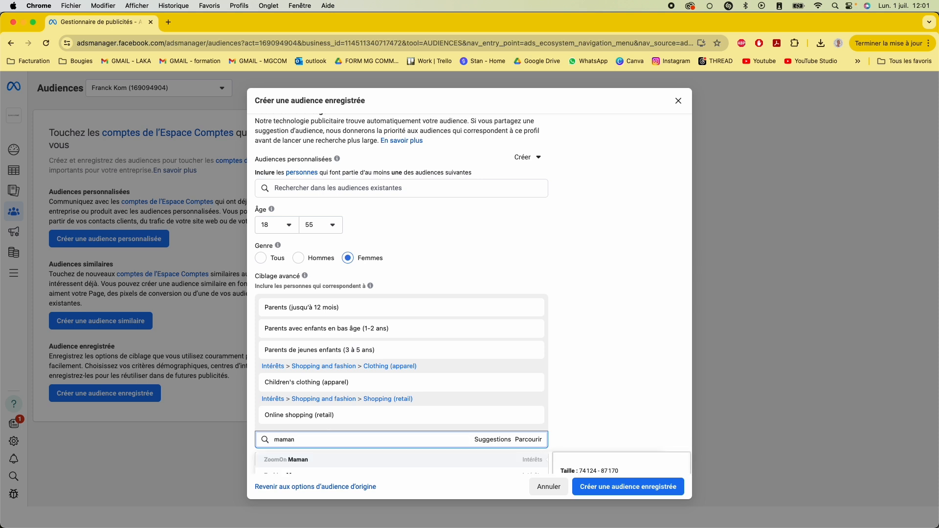
pyautogui.scroll(-2, 549, 331)
pyautogui.scroll(-1, 553, 246)
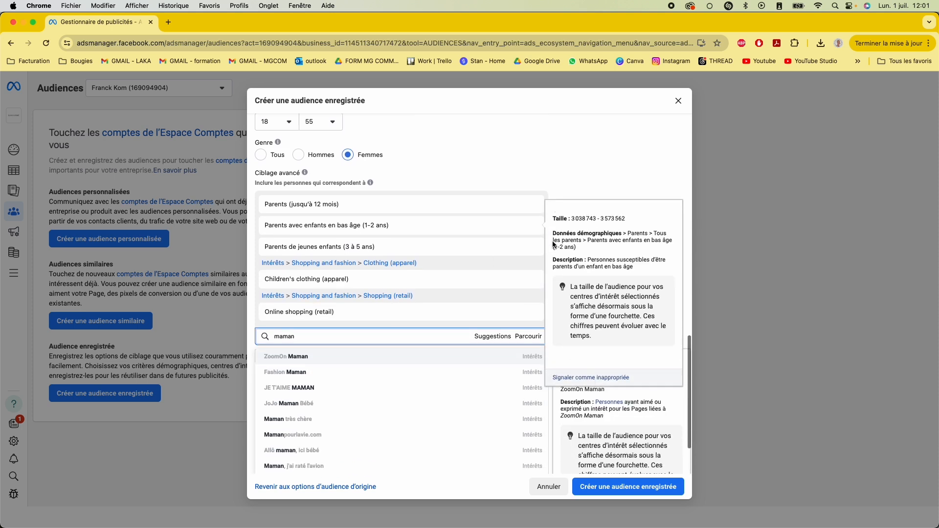
pyautogui.scroll(-2, 426, 415)
pyautogui.scroll(1, 417, 399)
pyautogui.doubleClick(340, 336)
pyautogui.click(629, 273)
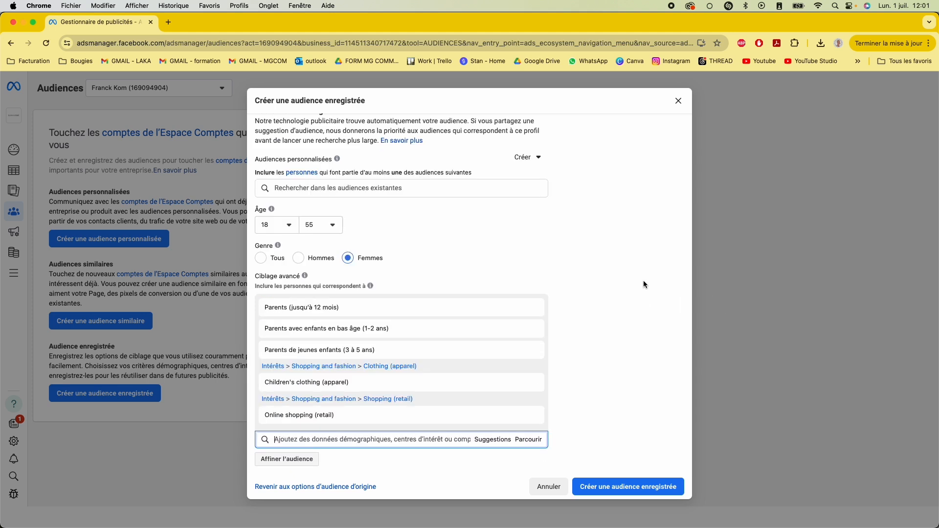
# Step: Check the estimated audience size at the start of the audience form
pyautogui.scroll(10, 592, 245)
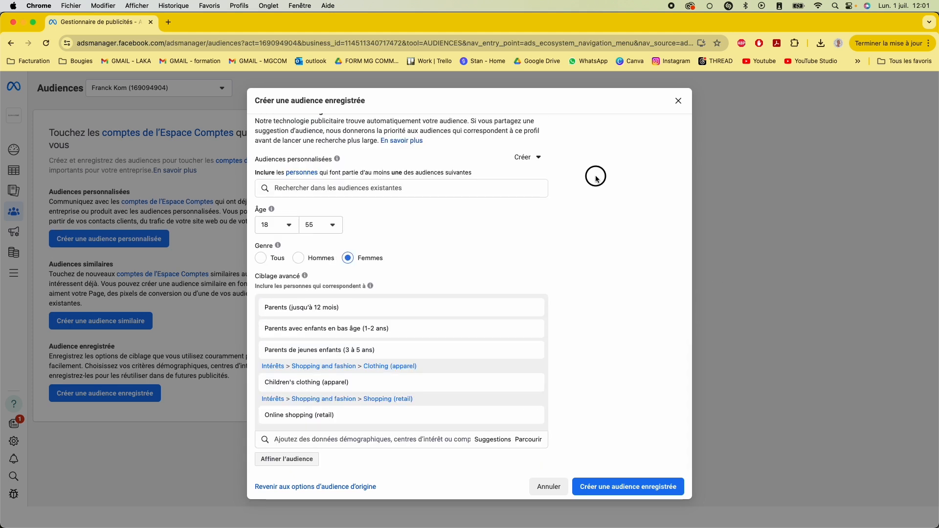
pyautogui.scroll(2, 590, 264)
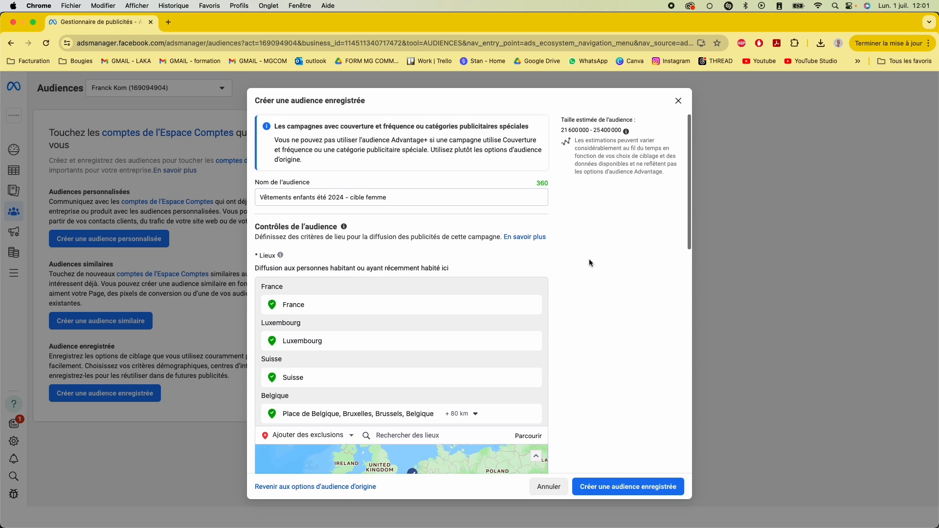
pyautogui.moveTo(563, 118); pyautogui.dragTo(638, 125)
pyautogui.moveTo(560, 130); pyautogui.dragTo(662, 131)
pyautogui.click(615, 273)
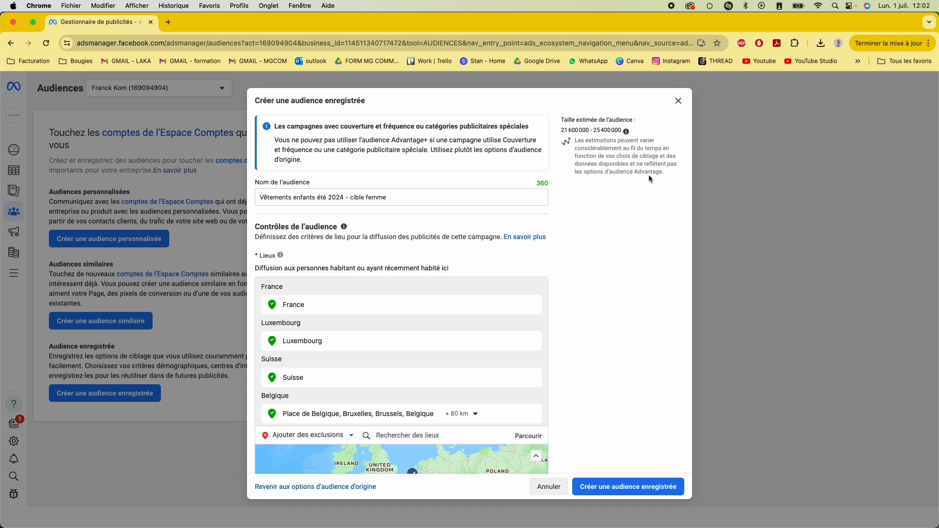
# Step: Narrow the audience by adding a second condition group that people must also match
pyautogui.scroll(-7, 639, 201)
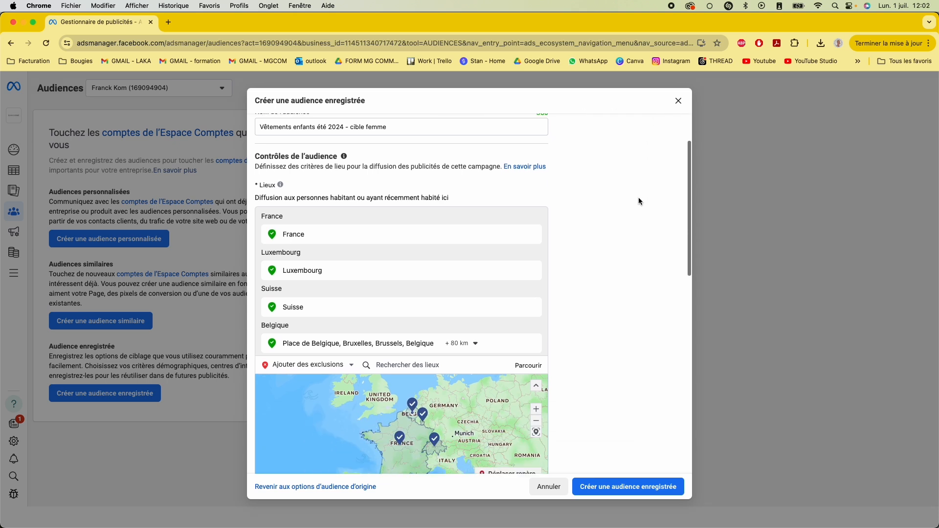
pyautogui.scroll(-5, 638, 201)
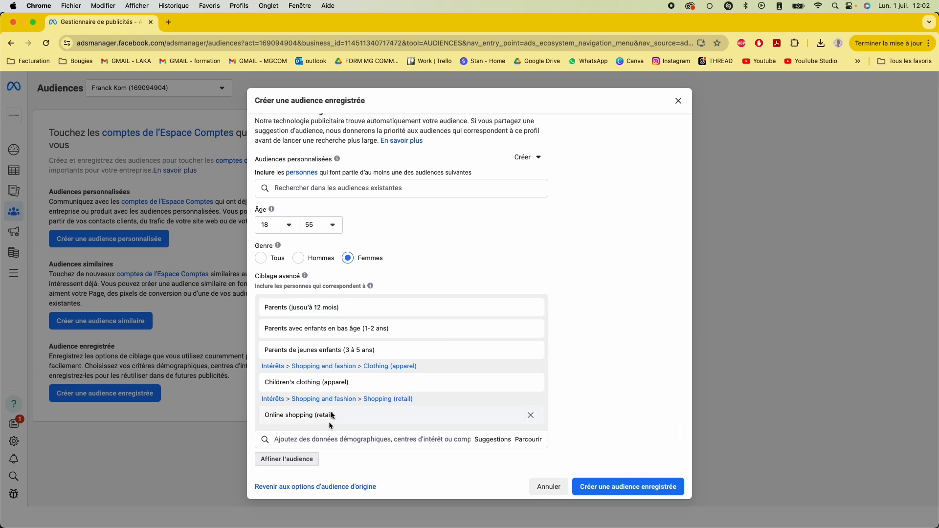
pyautogui.click(284, 460)
pyautogui.scroll(-1, 594, 369)
pyautogui.scroll(-2, 316, 308)
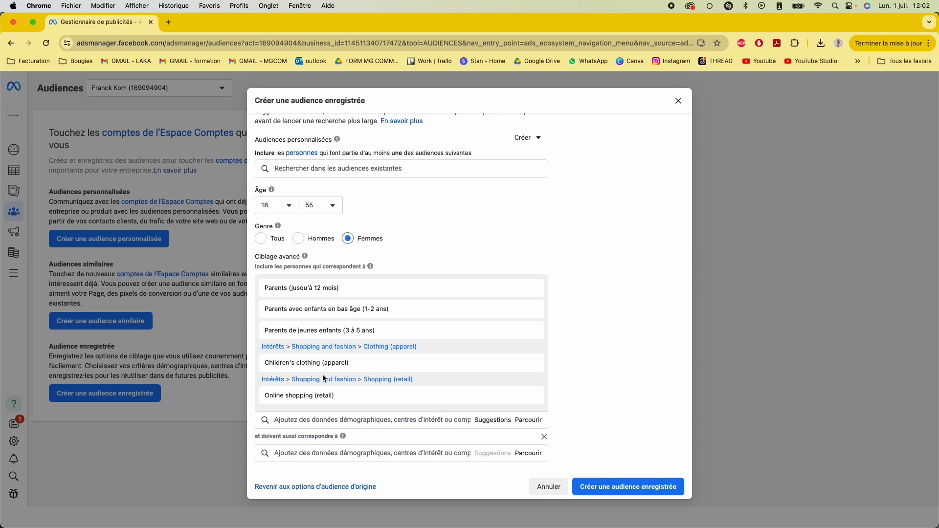
# Step: Search for "shopping en ligne" in the narrowing condition and add the interest Shopping en ligne (retail)
pyautogui.scroll(5, 380, 366)
pyautogui.scroll(-5, 384, 357)
pyautogui.click(362, 453)
pyautogui.write('shopping en ligne')
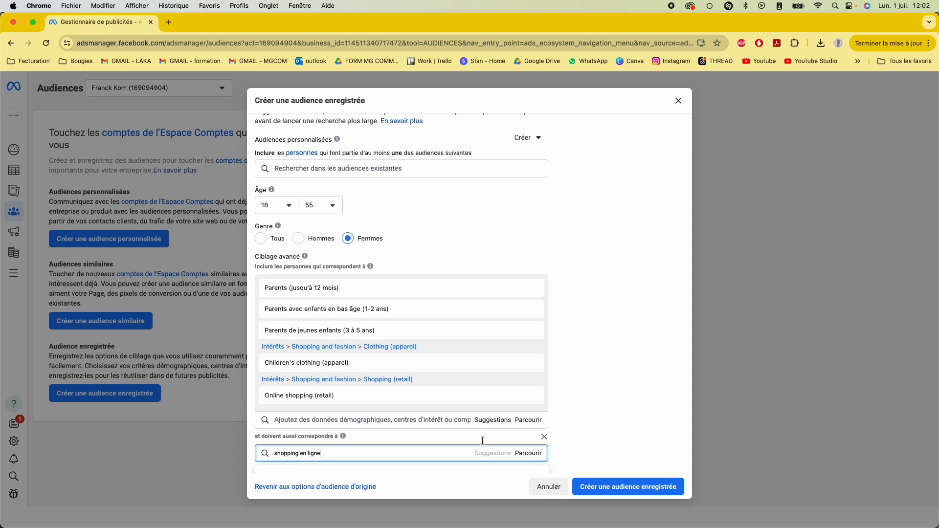
pyautogui.scroll(-2, 623, 411)
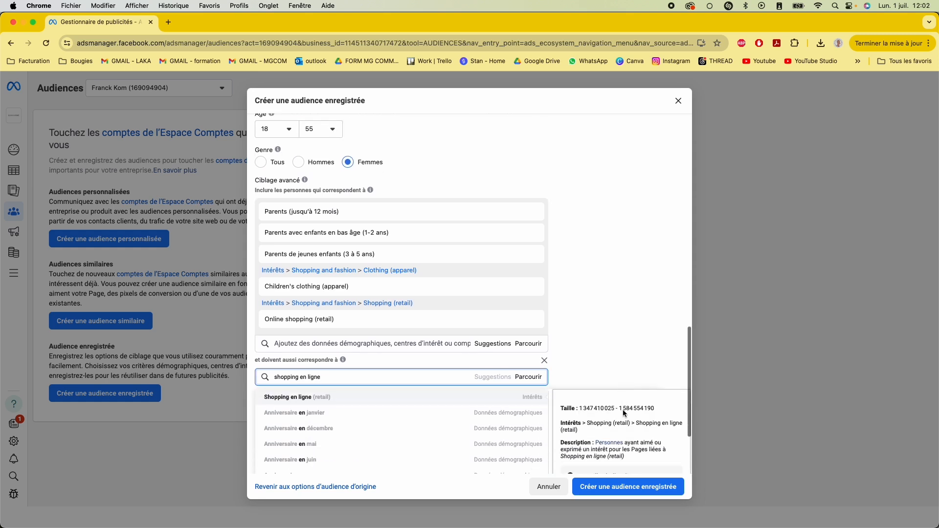
pyautogui.click(328, 386)
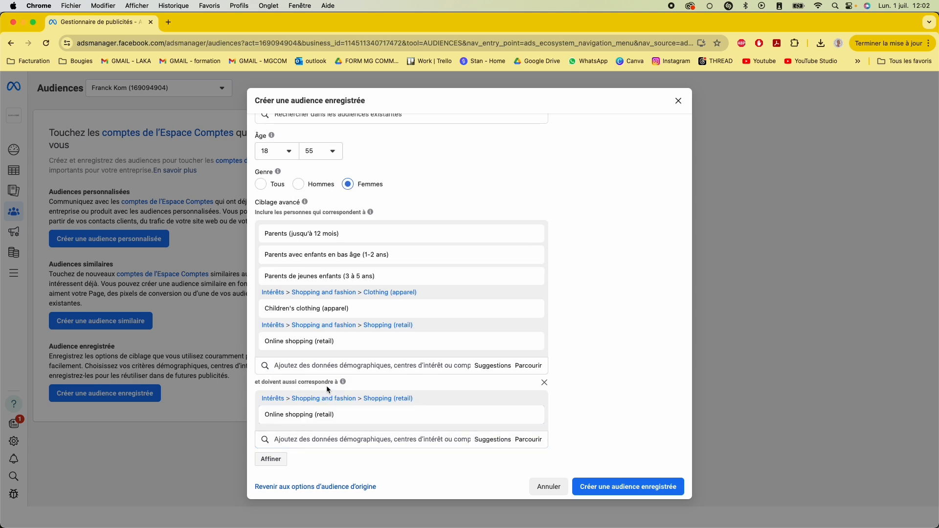
# Step: Create the saved audience with the configured criteria and view its availability details in the audience list
pyautogui.scroll(3, 583, 348)
pyautogui.scroll(-3, 583, 348)
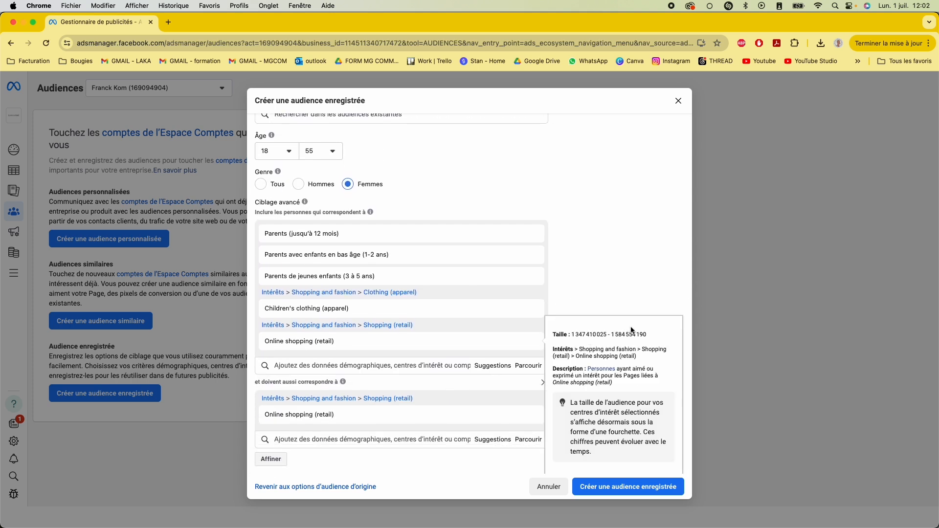
pyautogui.scroll(1, 615, 331)
pyautogui.scroll(6, 614, 328)
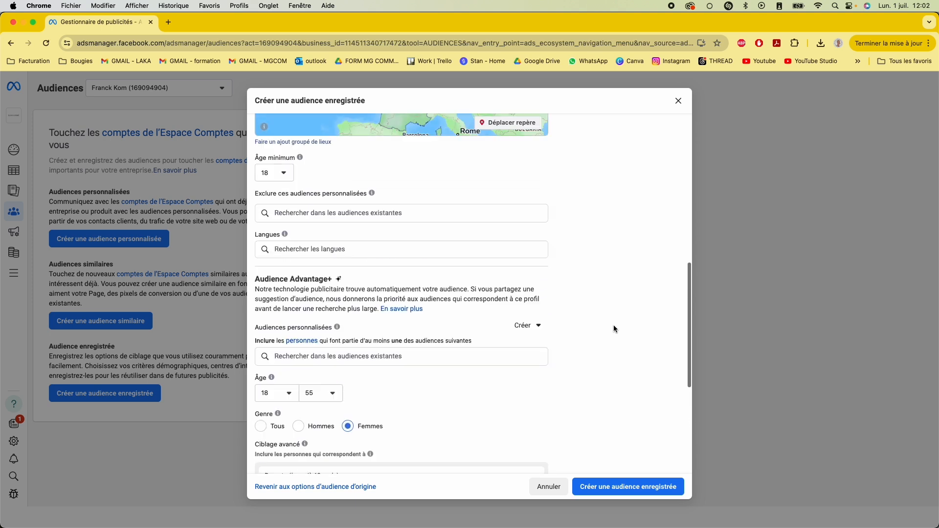
pyautogui.scroll(1, 614, 329)
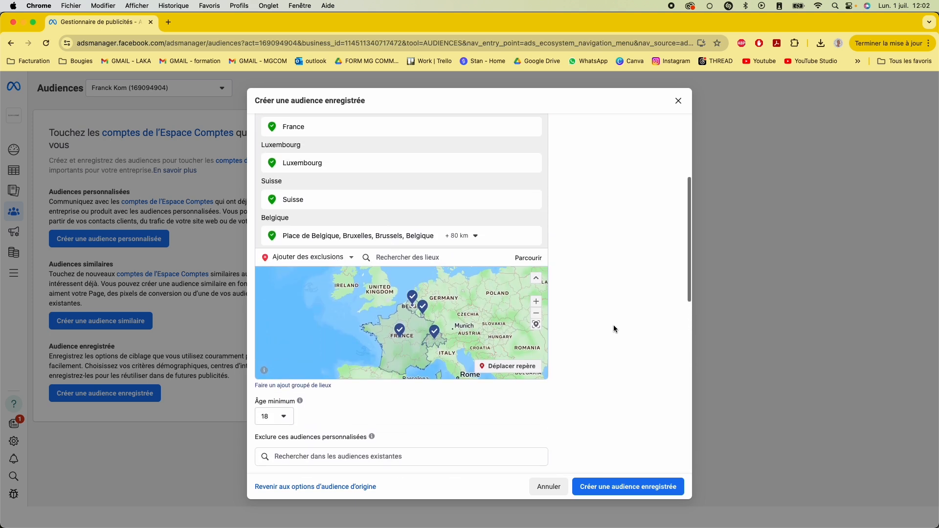
pyautogui.scroll(-5, 615, 329)
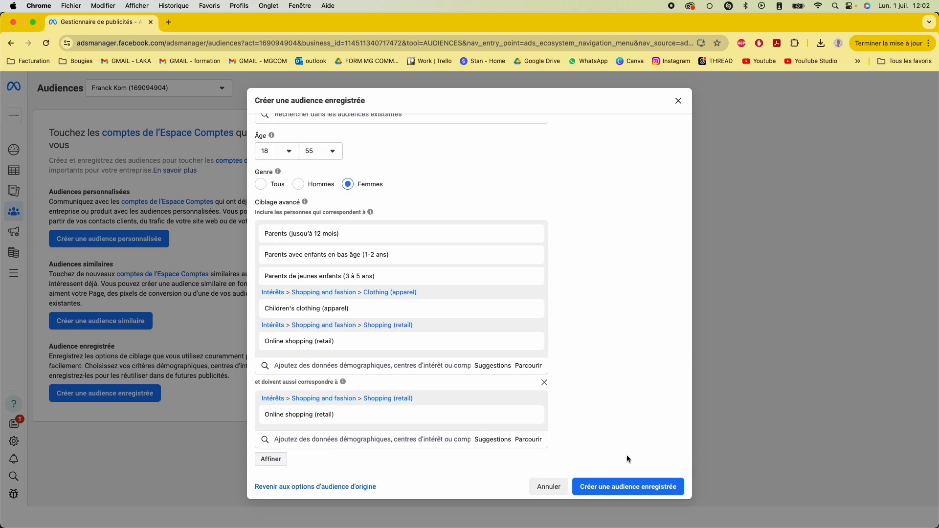
pyautogui.click(634, 487)
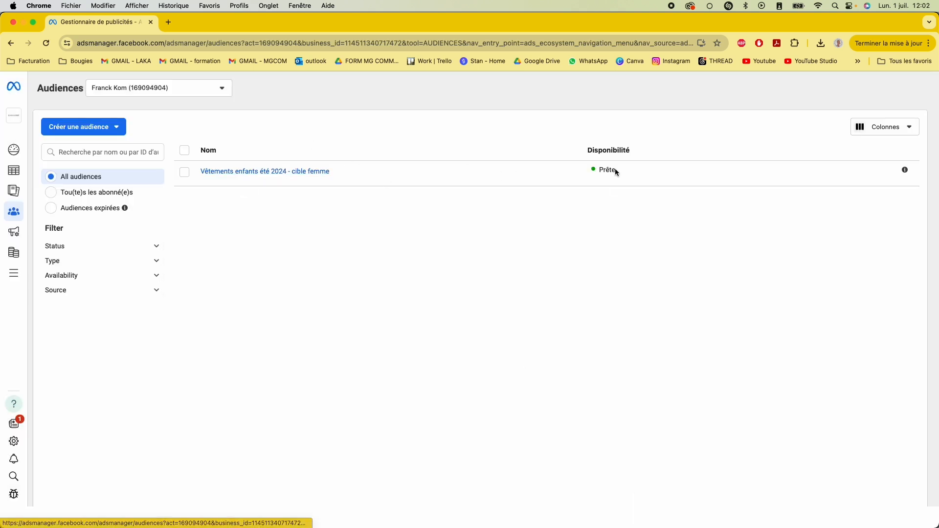
pyautogui.moveTo(905, 173)
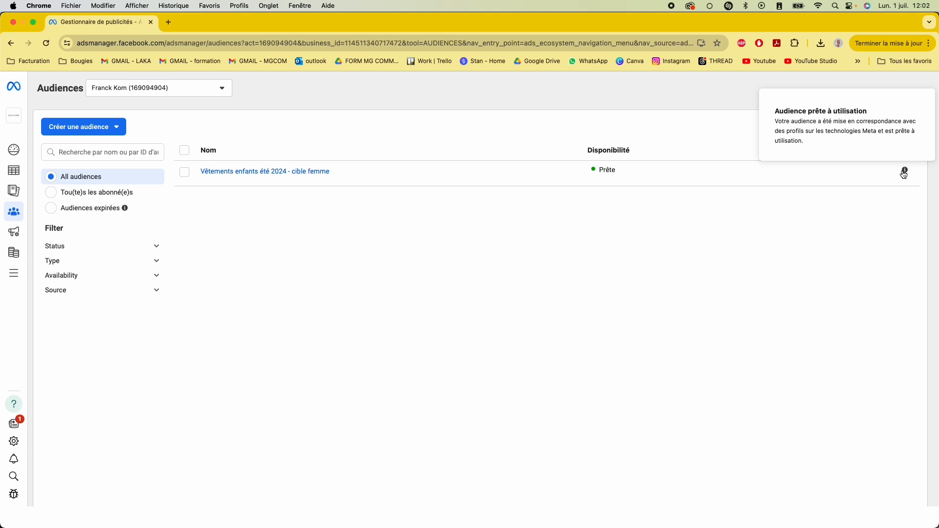
pyautogui.click(460, 226)
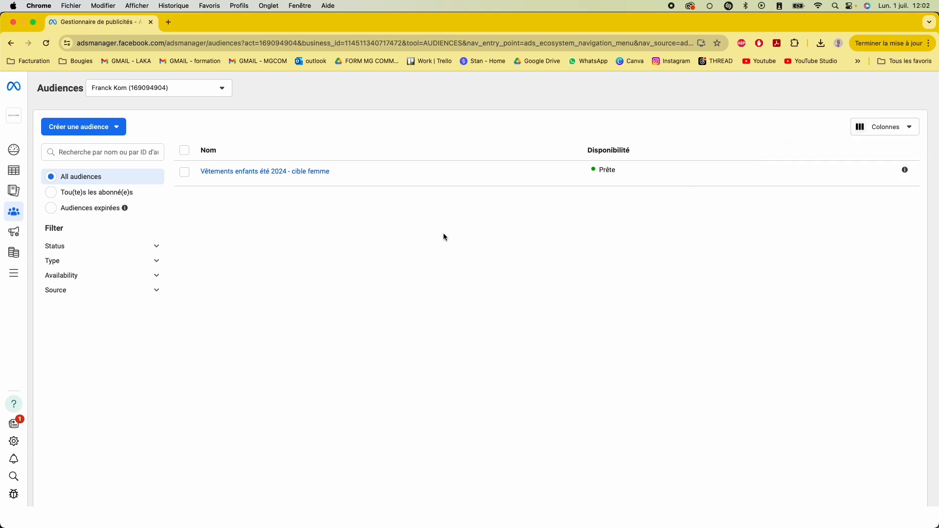